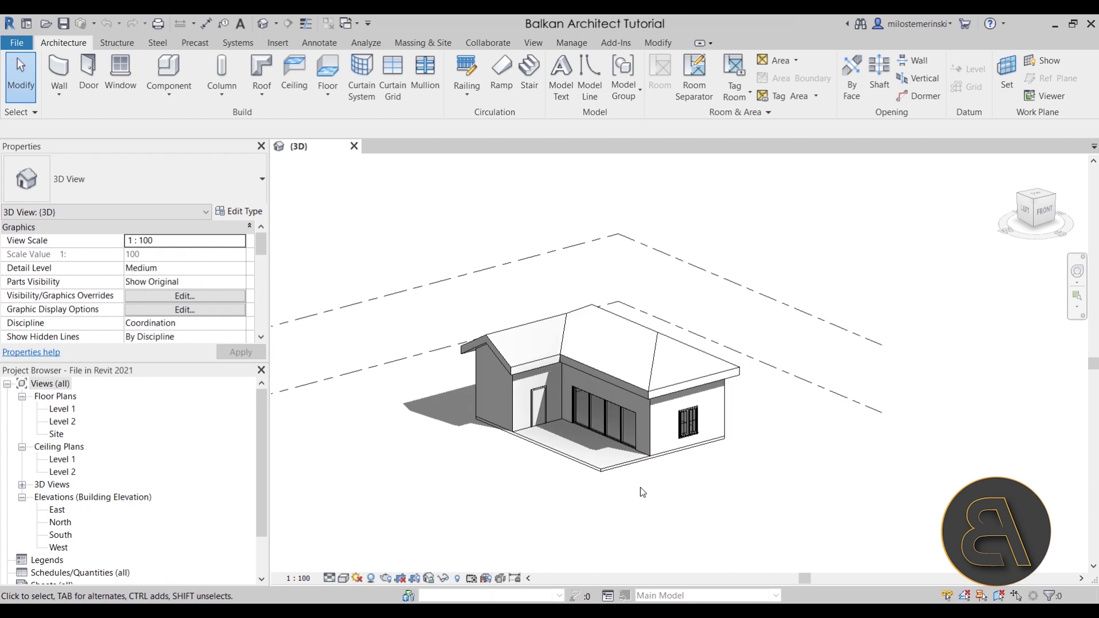
Step: Check which file types are offered for saving the project under a new name, without saving it
click(17, 43)
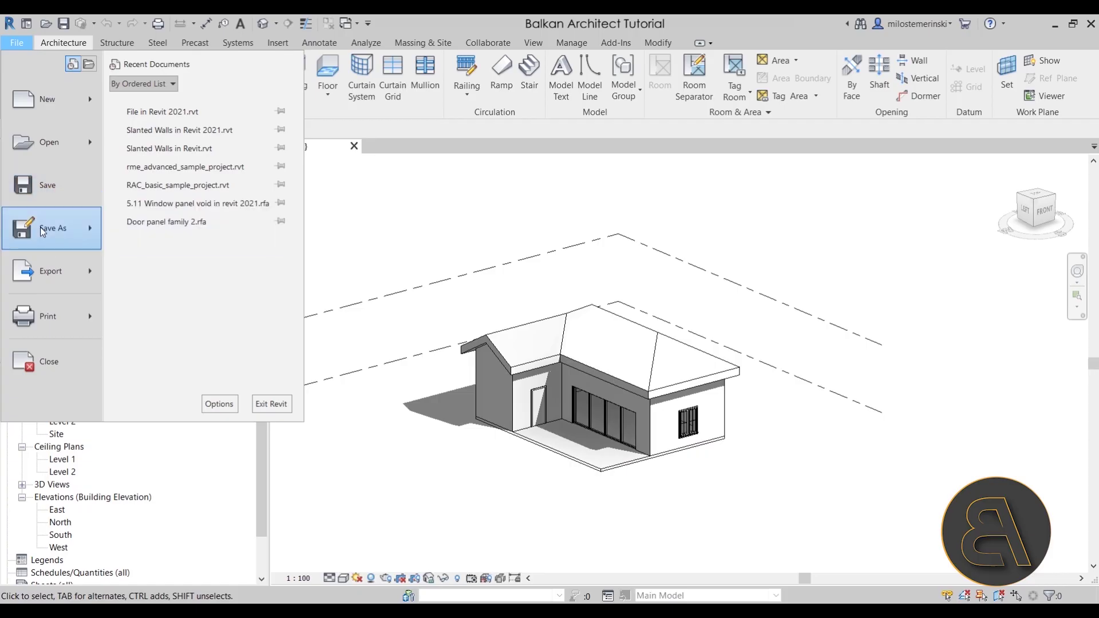
mouse_move(45, 229)
click(179, 173)
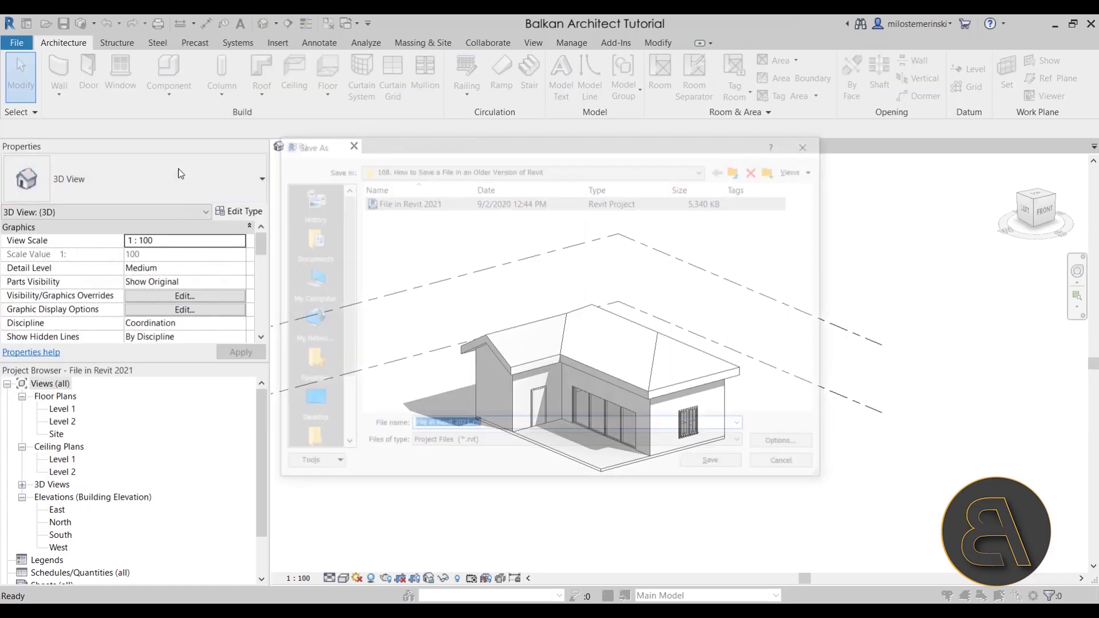
drag(458, 142, 446, 178)
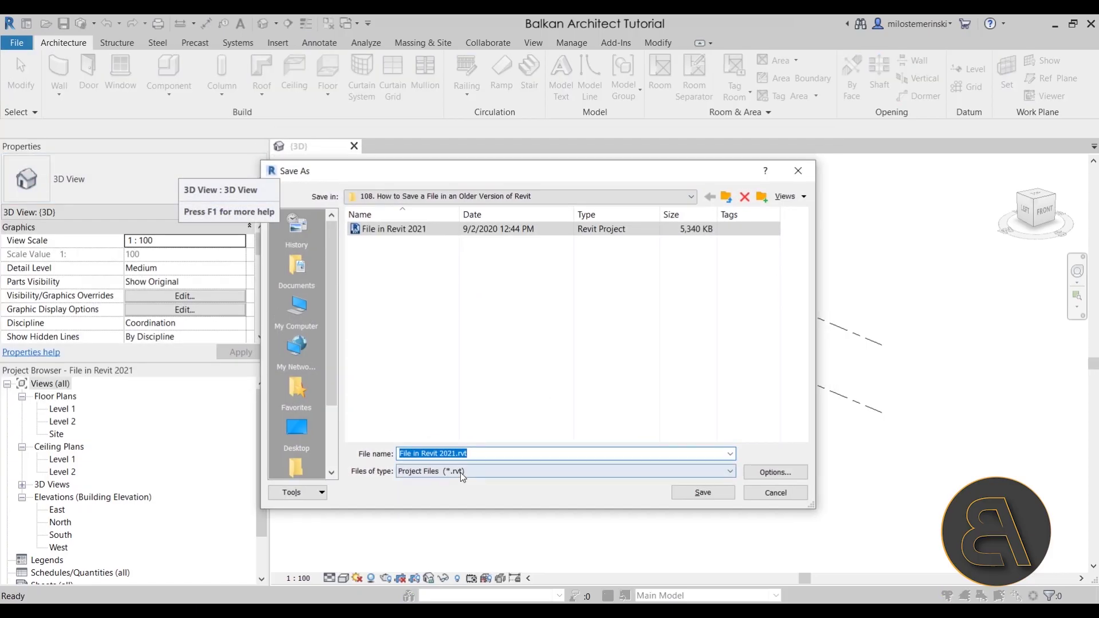
click(461, 472)
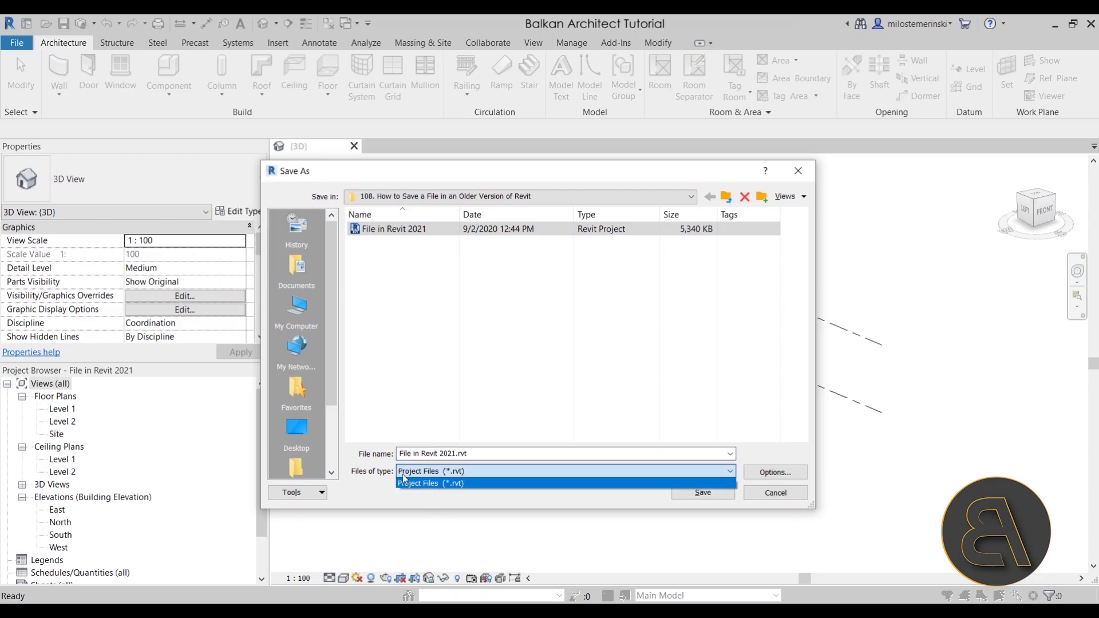
click(464, 484)
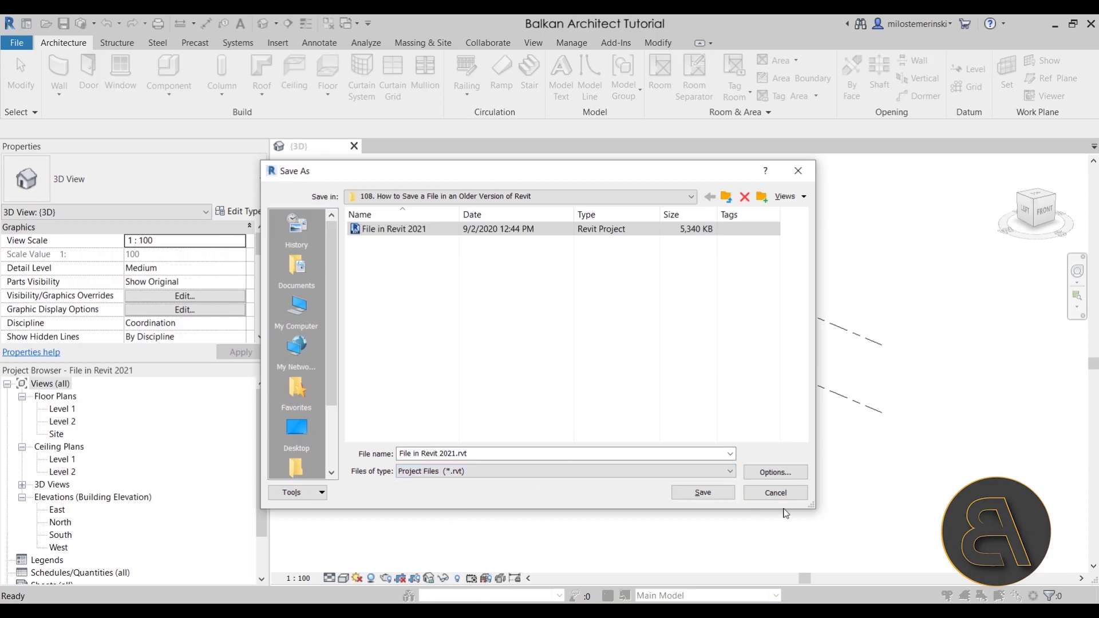
click(769, 495)
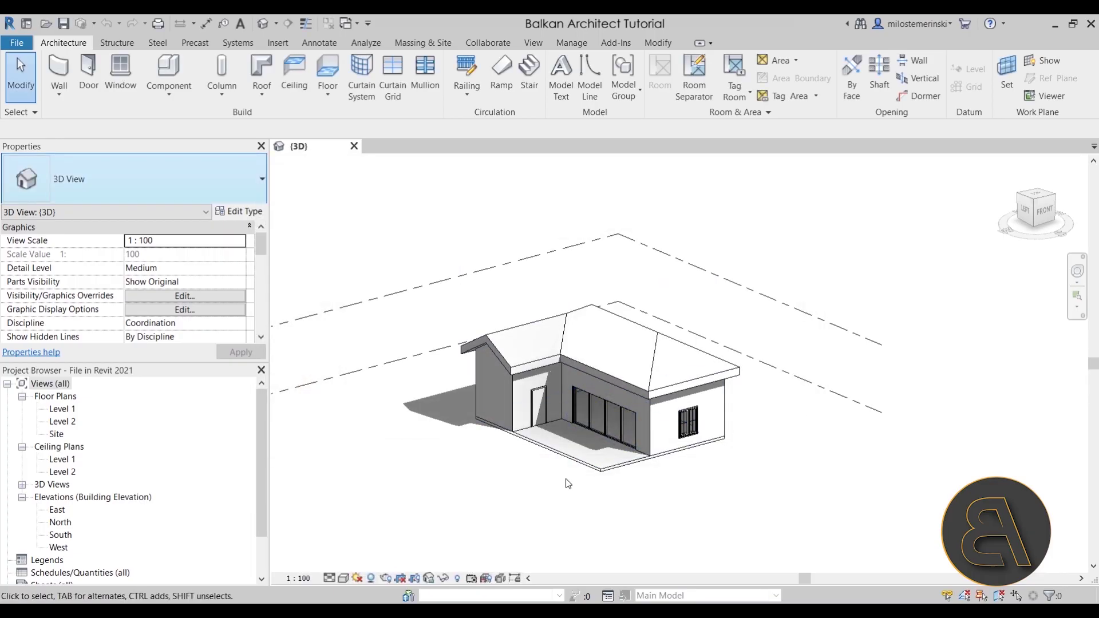
click(548, 478)
key(Escape)
Step: Start an IFC export of the project and set its output file to File in IFC on the Desktop, as IFC-SPF
click(16, 42)
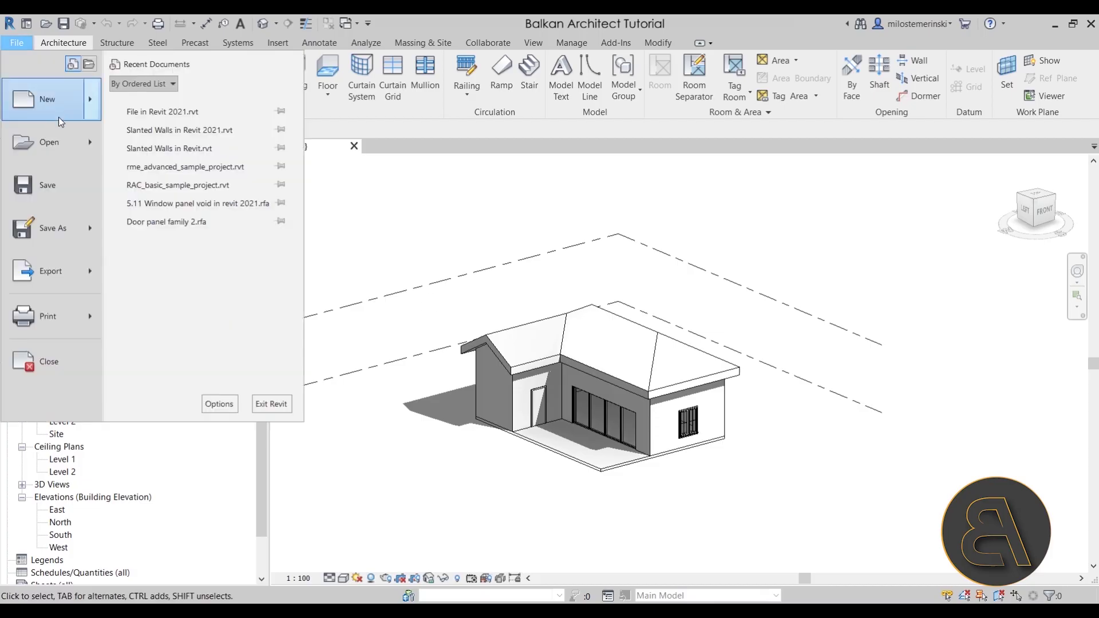
mouse_move(59, 117)
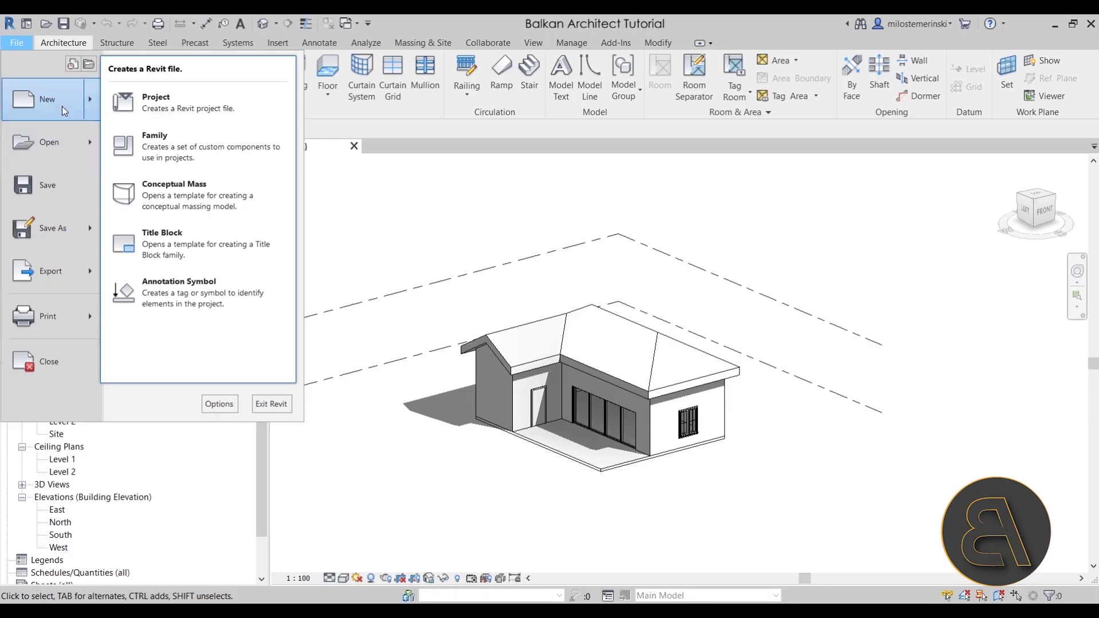
mouse_move(57, 272)
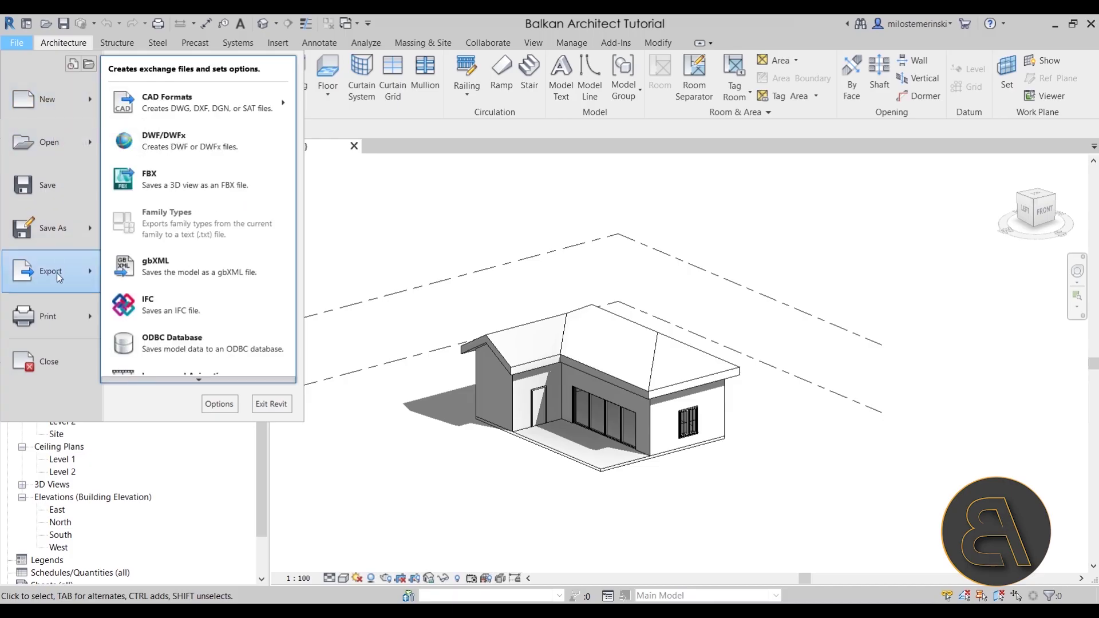
click(163, 319)
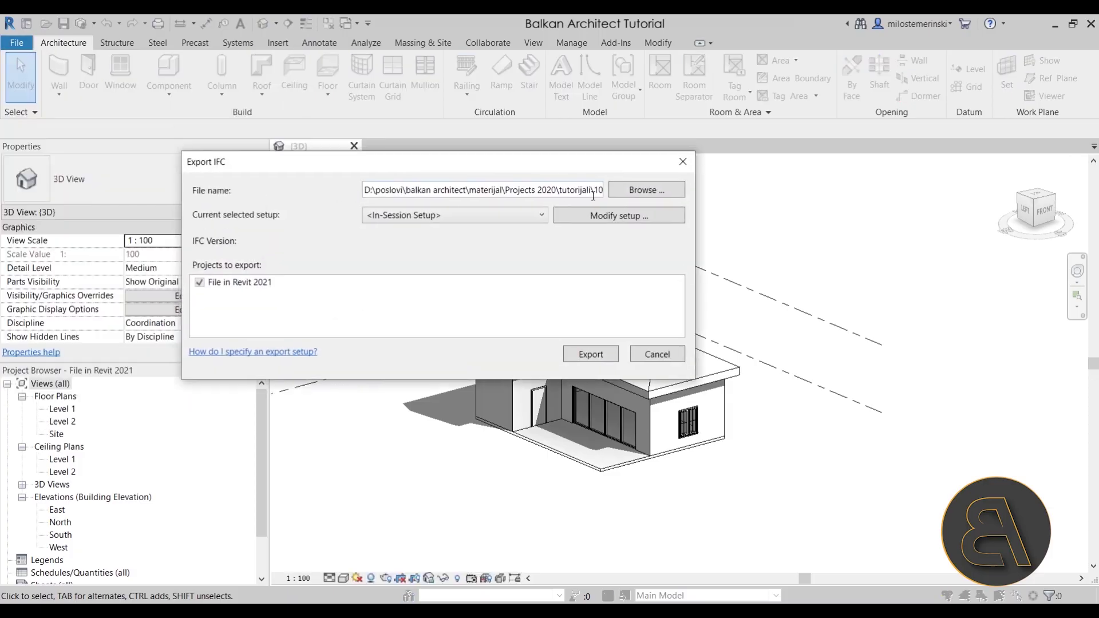
click(634, 190)
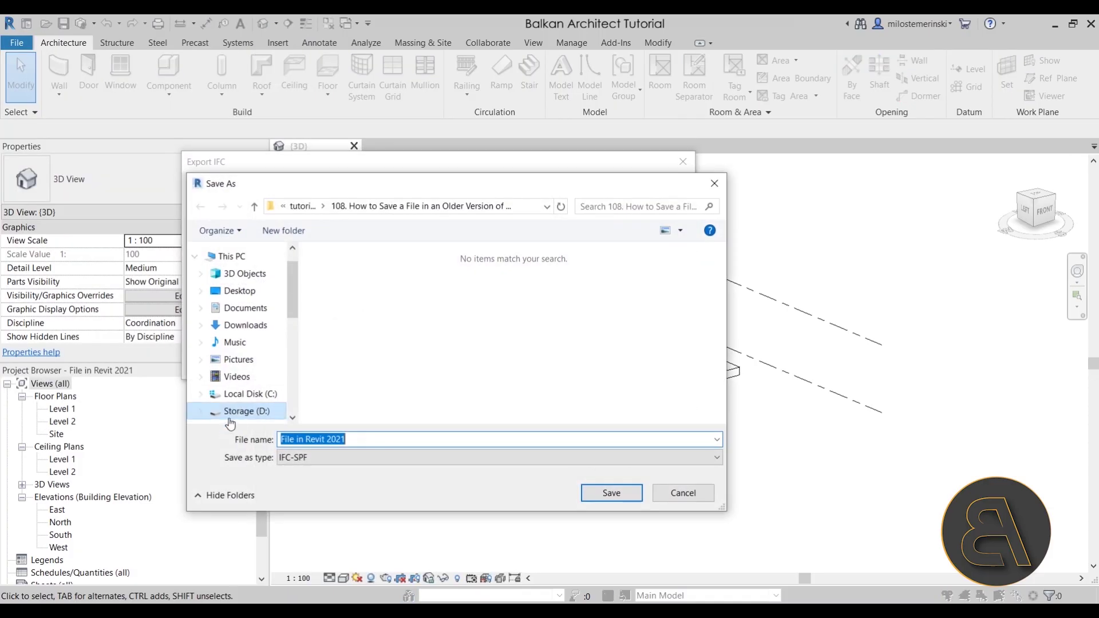
click(239, 291)
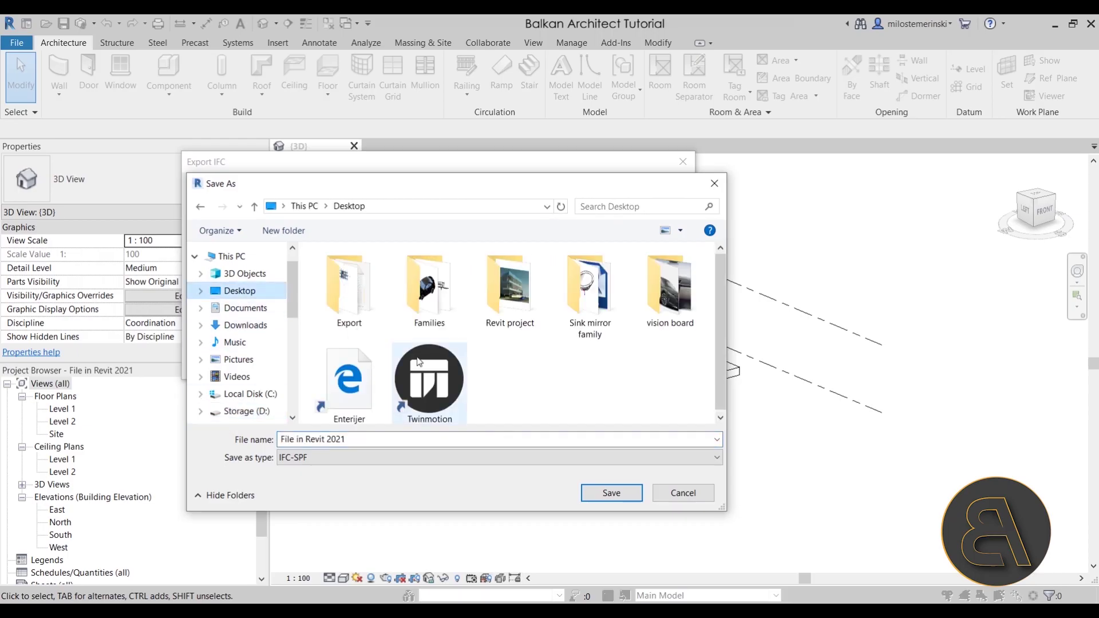
drag(358, 440, 308, 446)
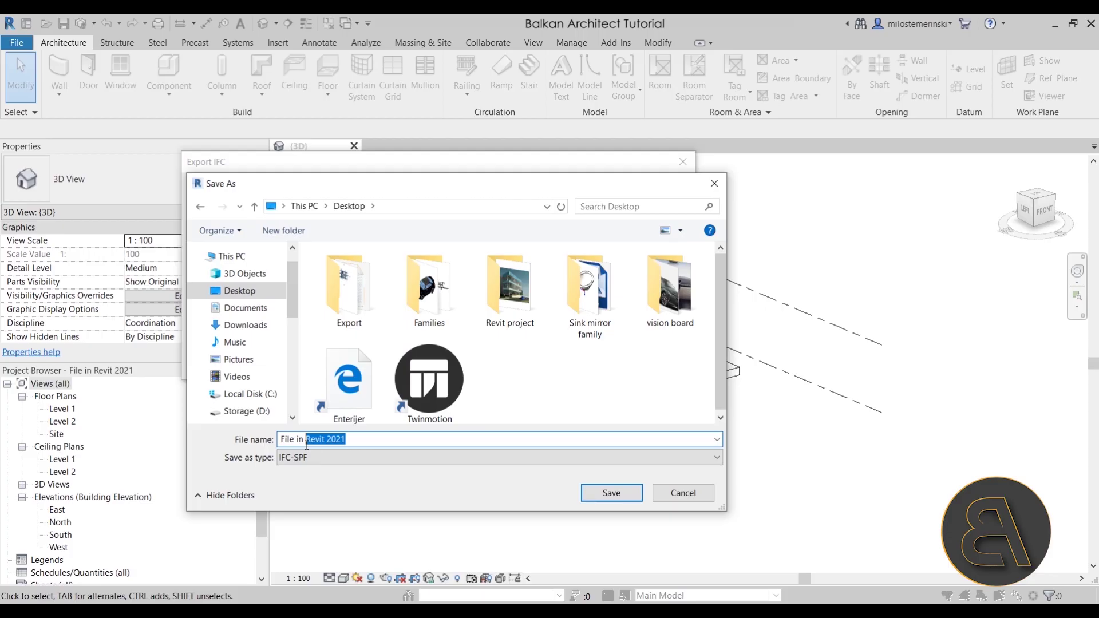
text(IFC)
click(414, 462)
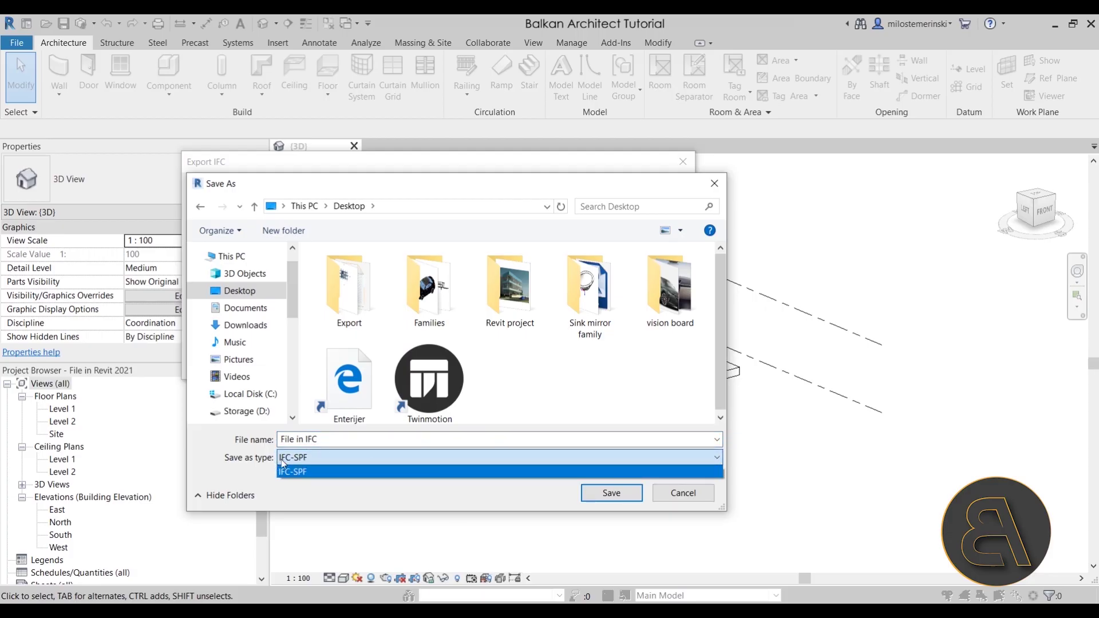
click(602, 493)
click(602, 493)
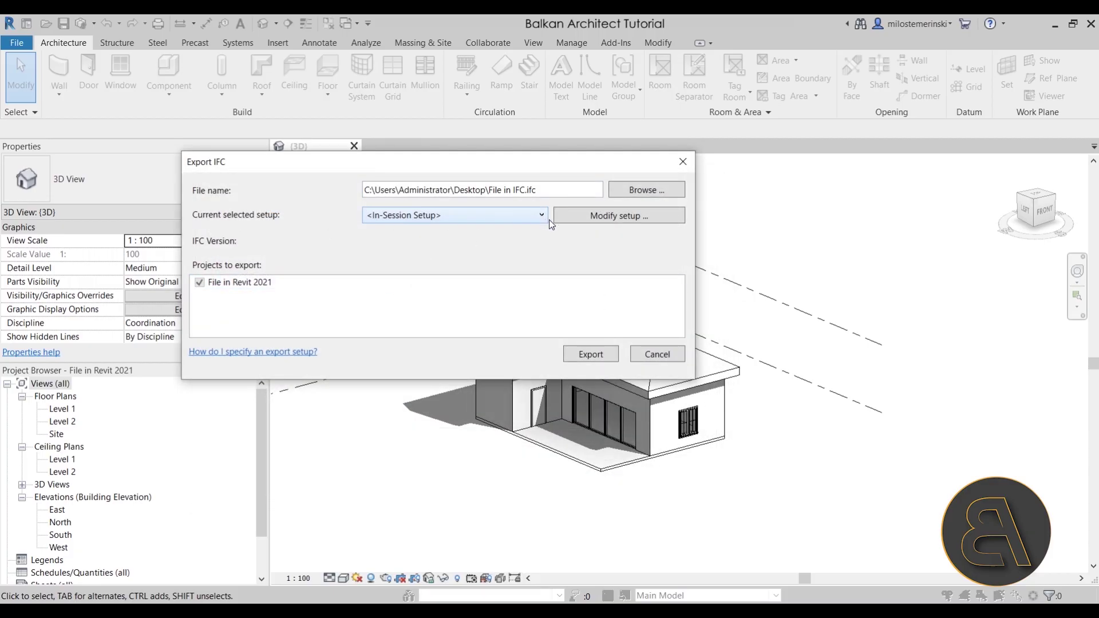
Step: In the in-session IFC export setup, set the level of detail for element geometry to Medium
click(591, 219)
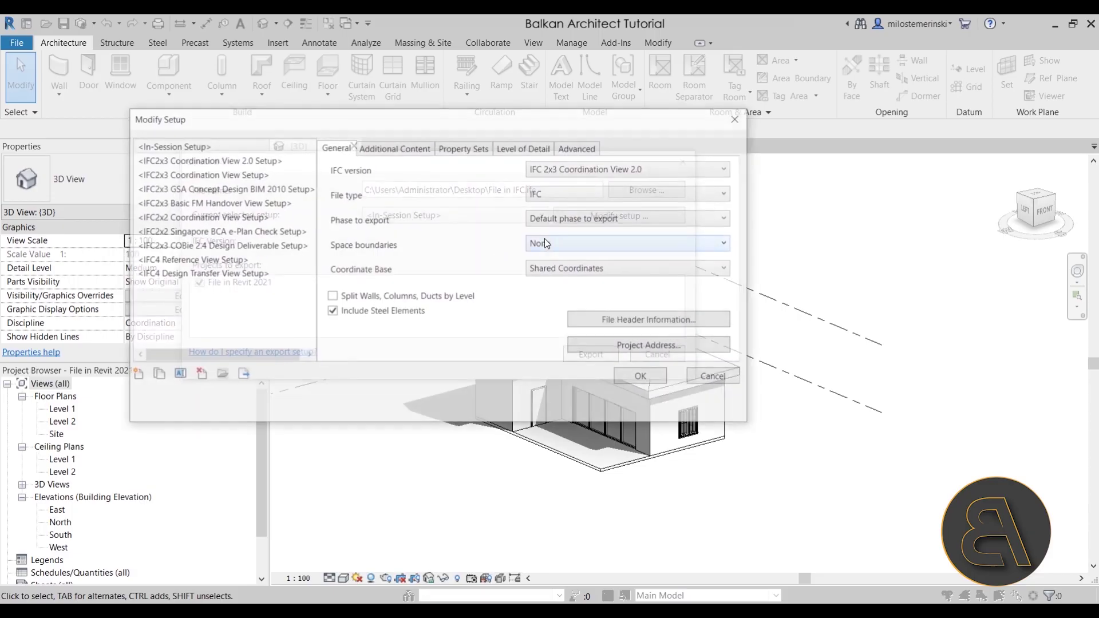
drag(437, 129, 436, 157)
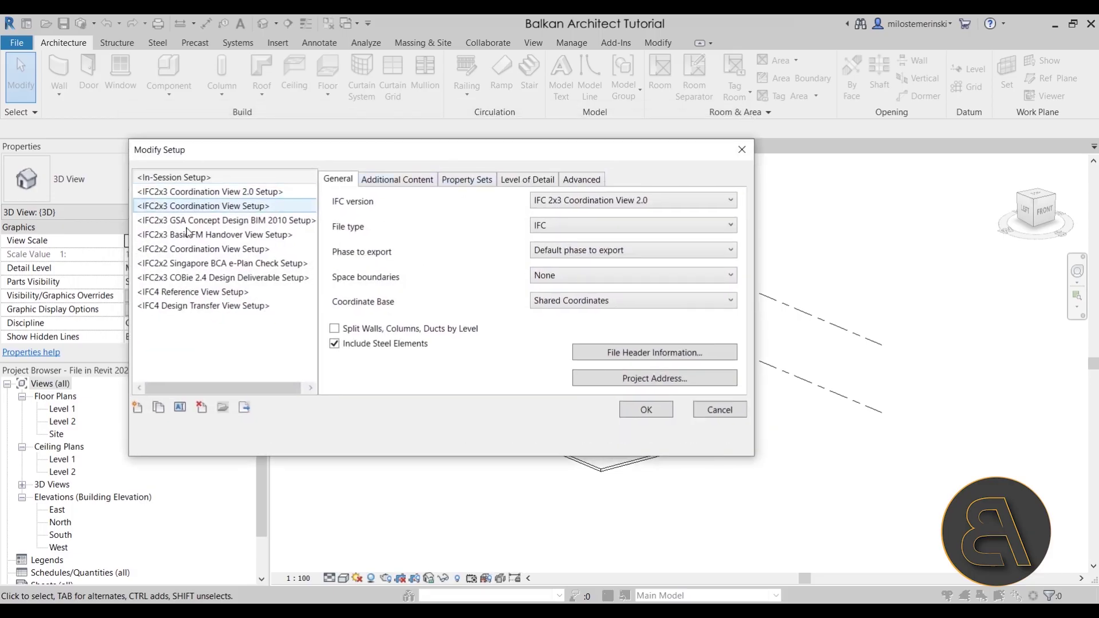
click(378, 182)
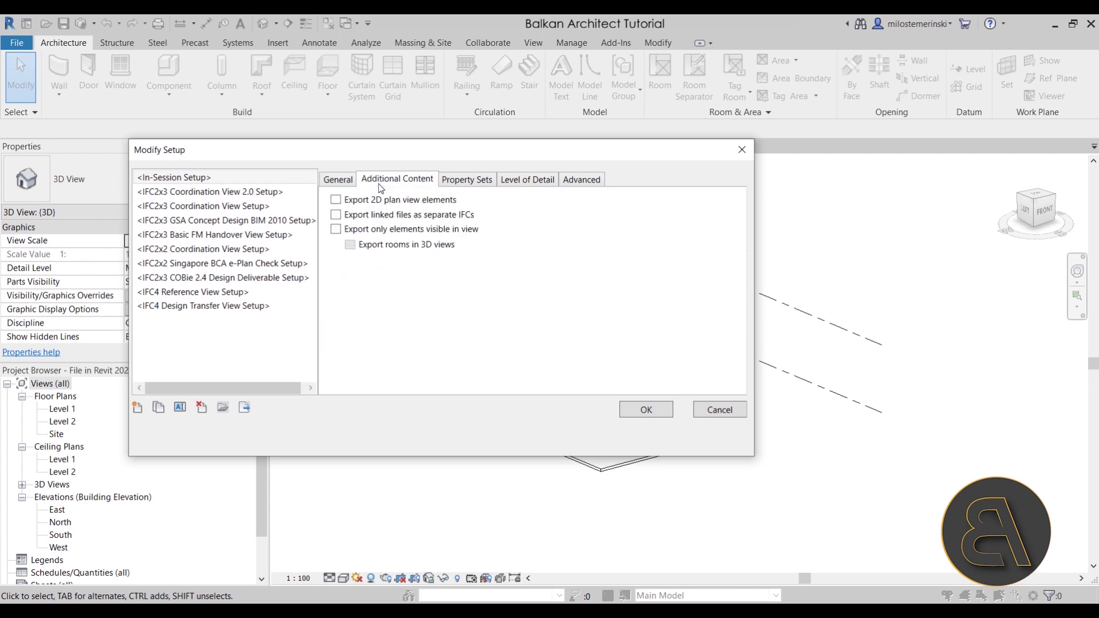
click(465, 181)
click(532, 181)
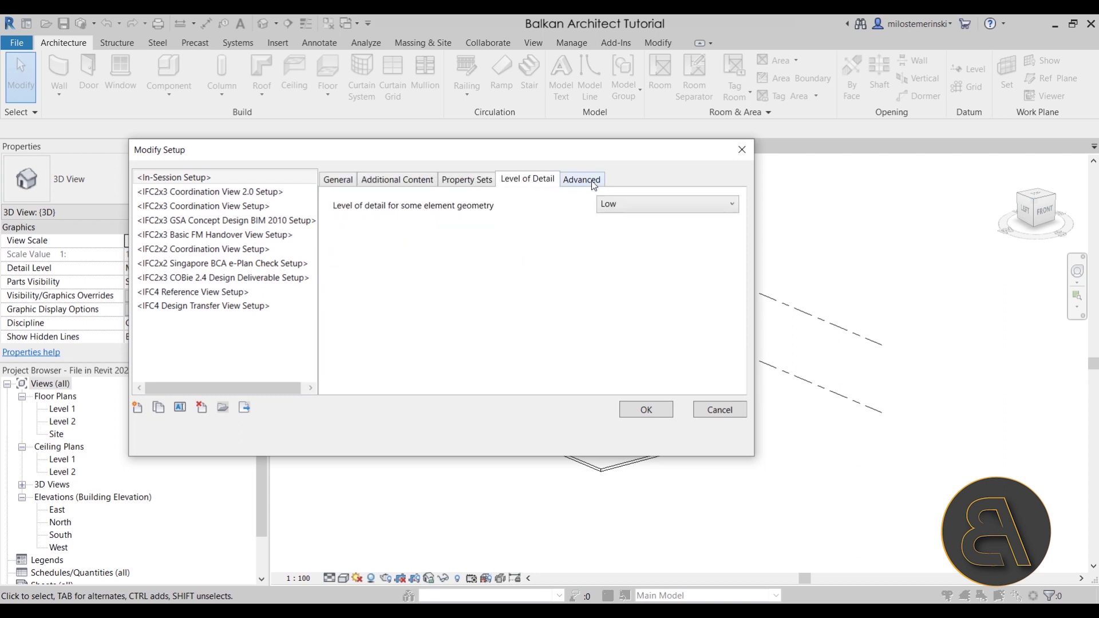
click(628, 206)
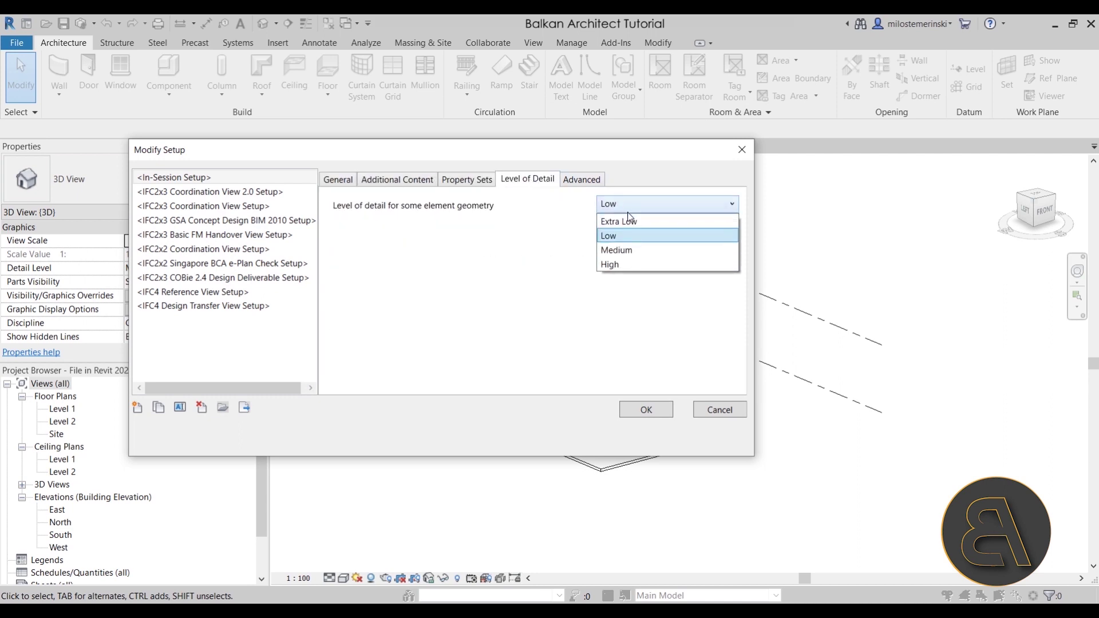
click(619, 252)
Step: Review the advanced, additional content and general IFC options, accept the setup and export File in Revit 2021
click(569, 179)
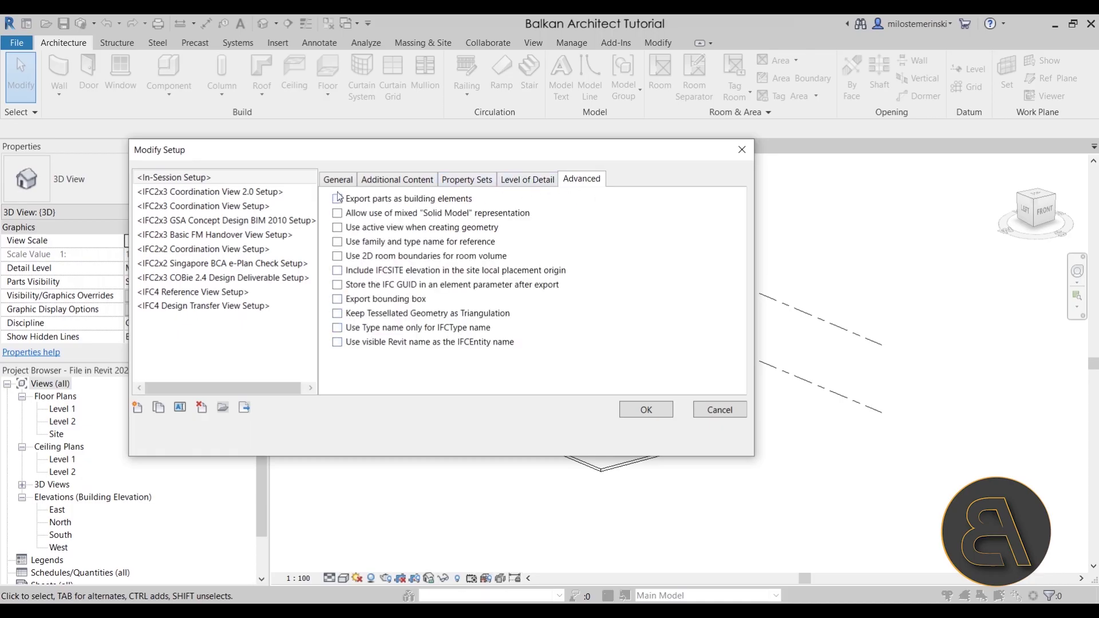
click(416, 181)
click(338, 180)
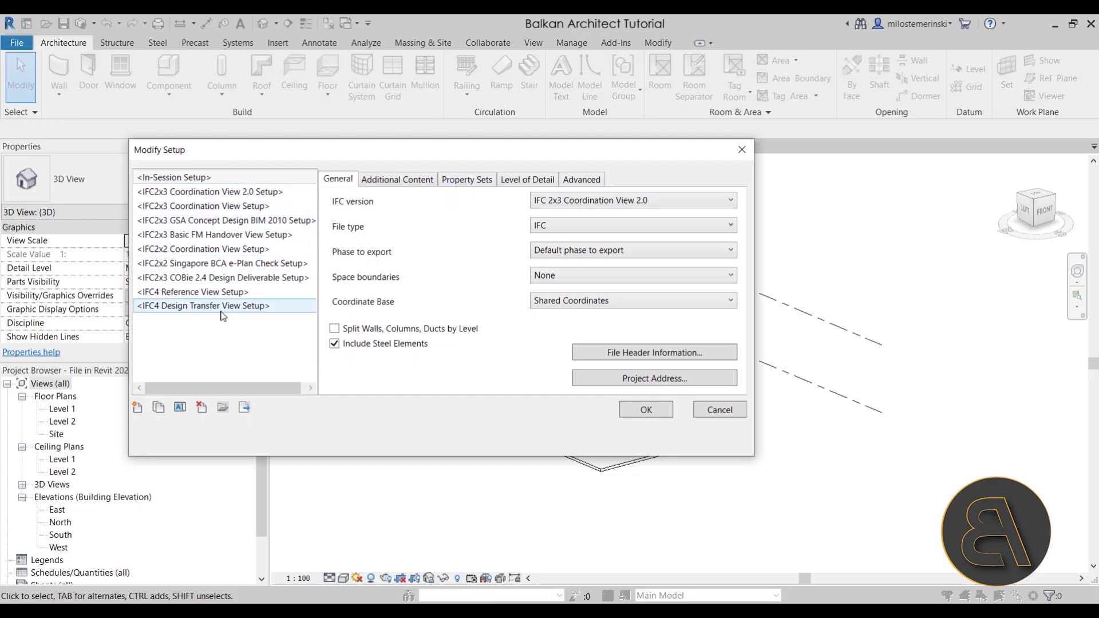
click(653, 412)
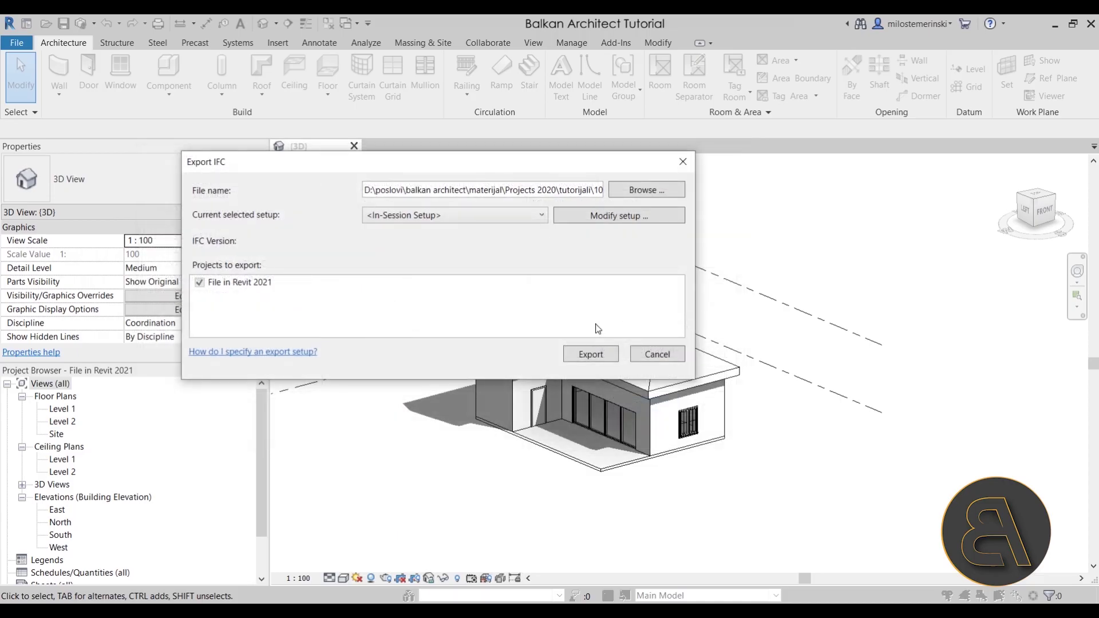
click(591, 355)
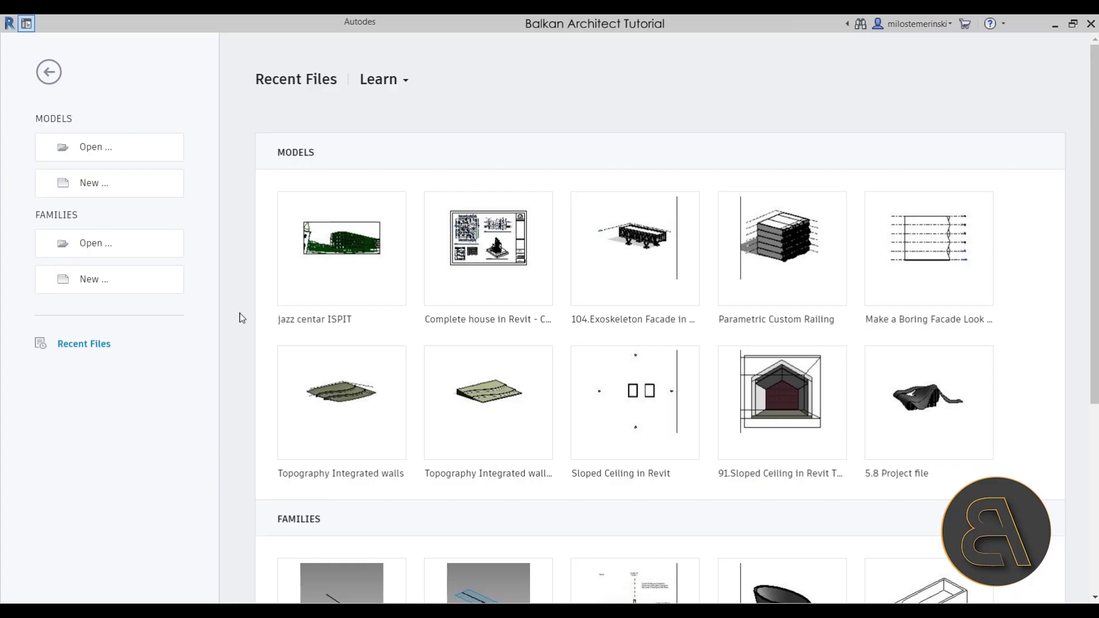
Step: Open the IFC file File in IFC from the folder 108. How to Save a File in an Older Version of Revit
click(91, 147)
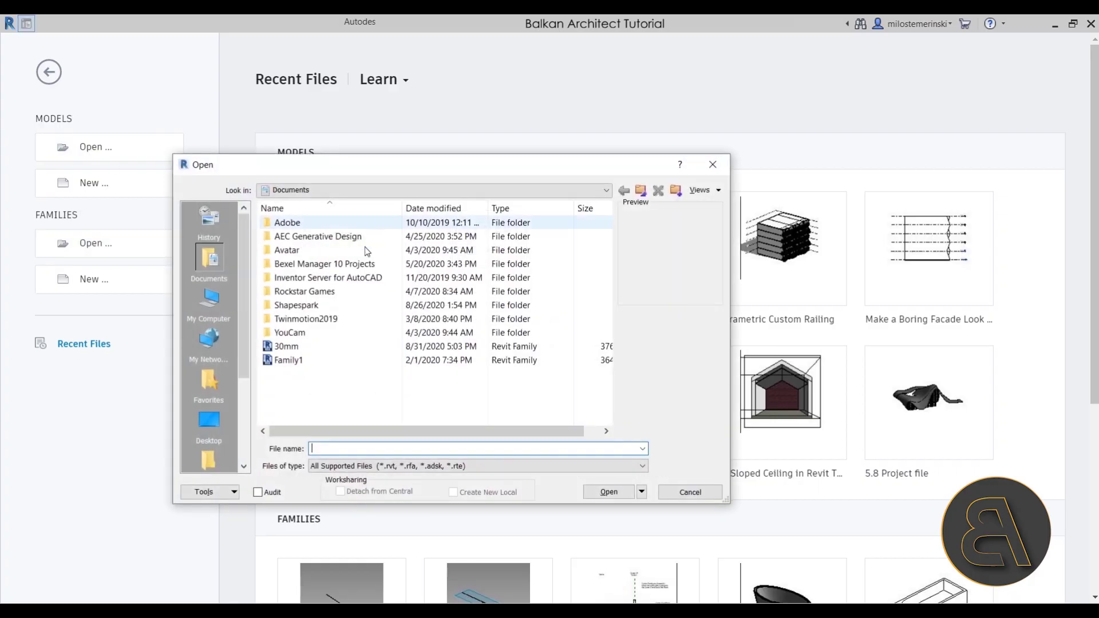
click(690, 492)
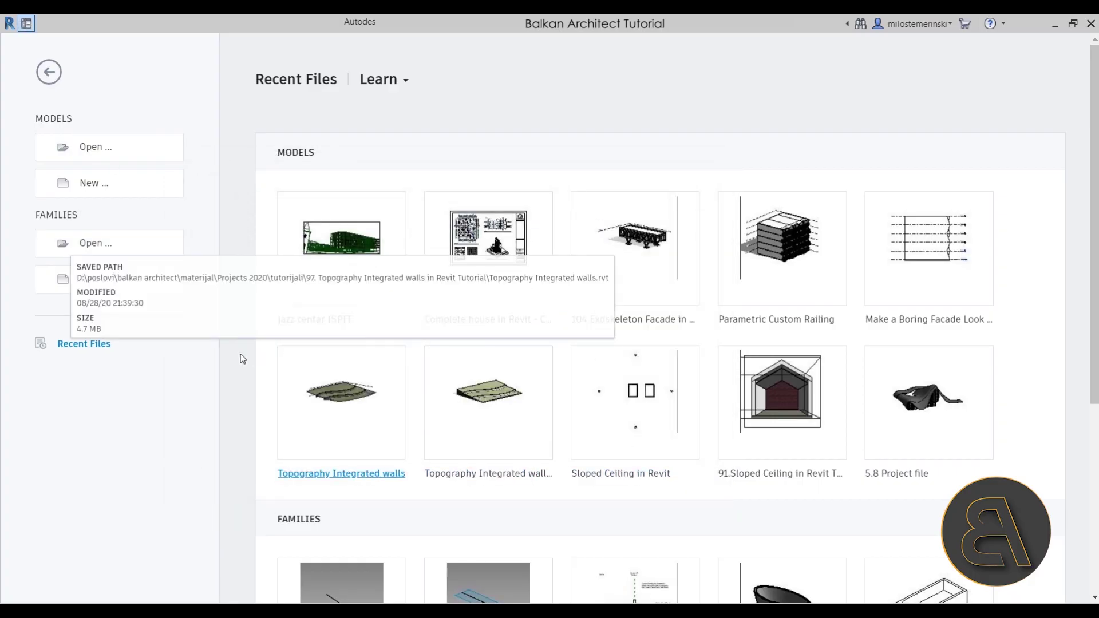
click(27, 24)
click(23, 48)
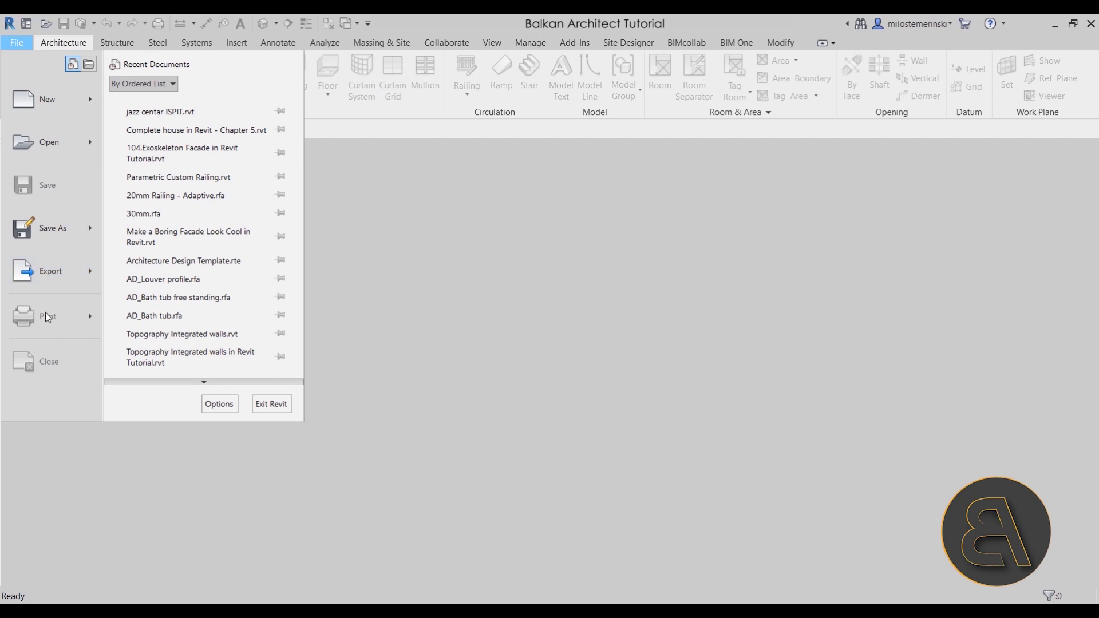
mouse_move(50, 146)
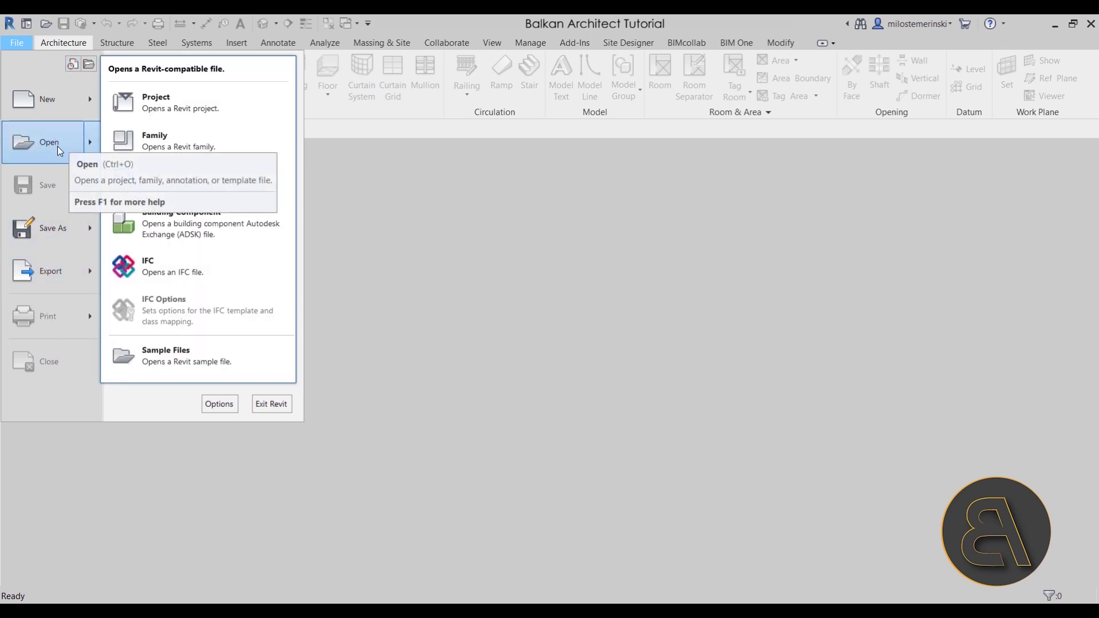
click(150, 269)
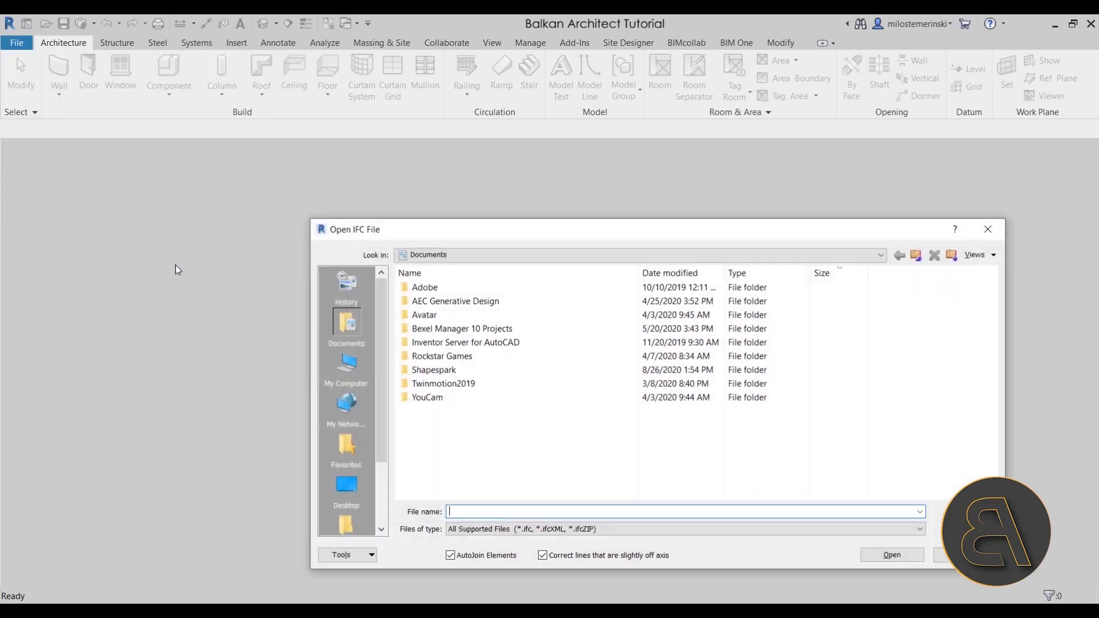
click(350, 487)
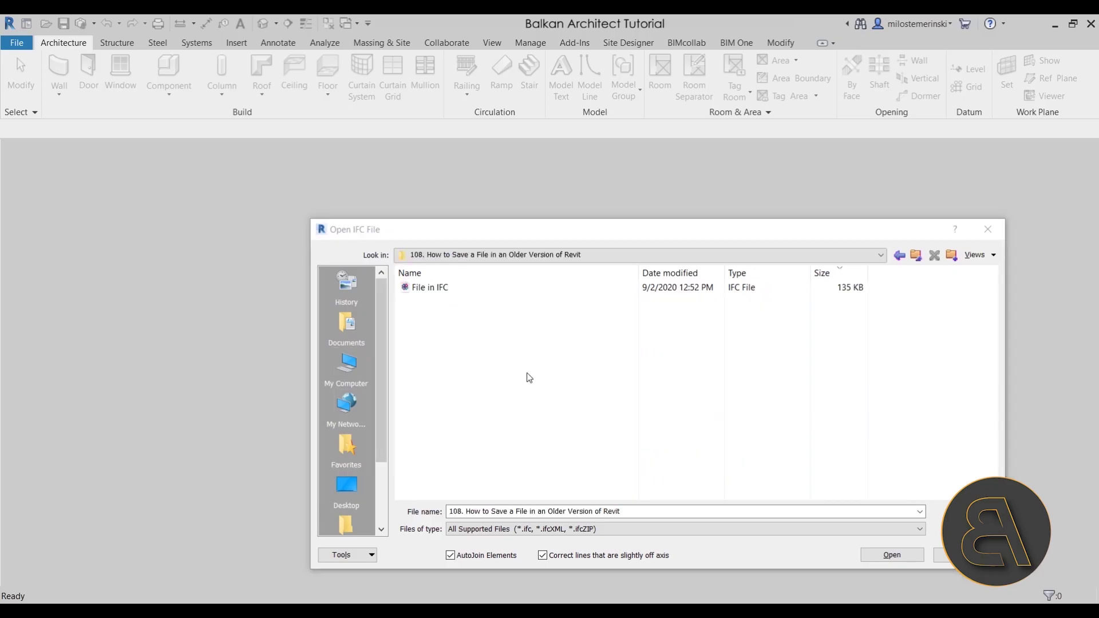
click(443, 291)
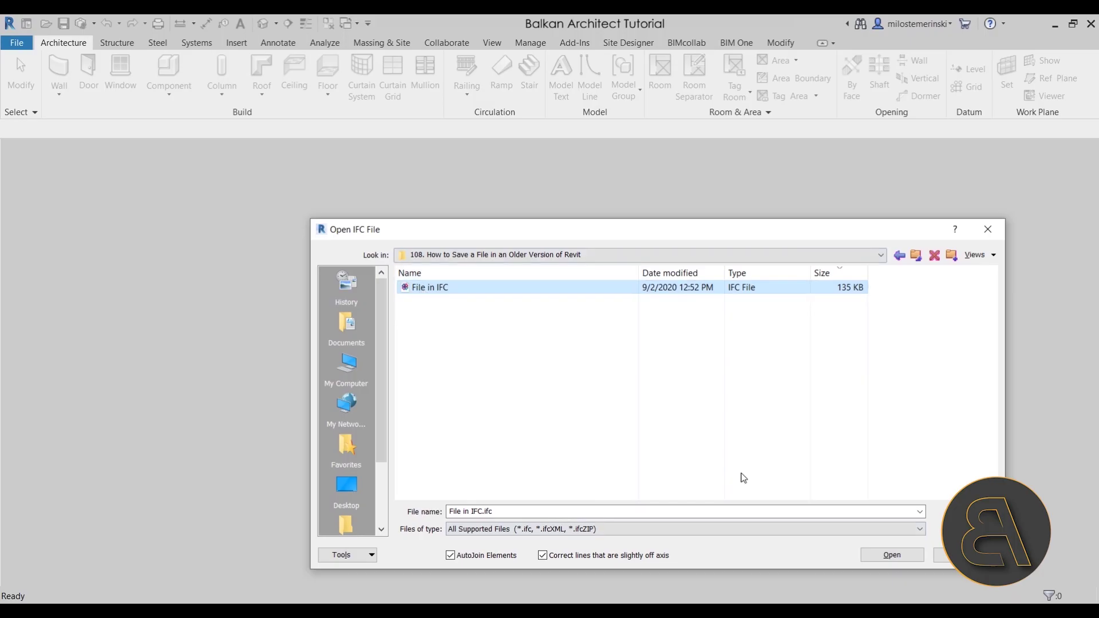
click(894, 555)
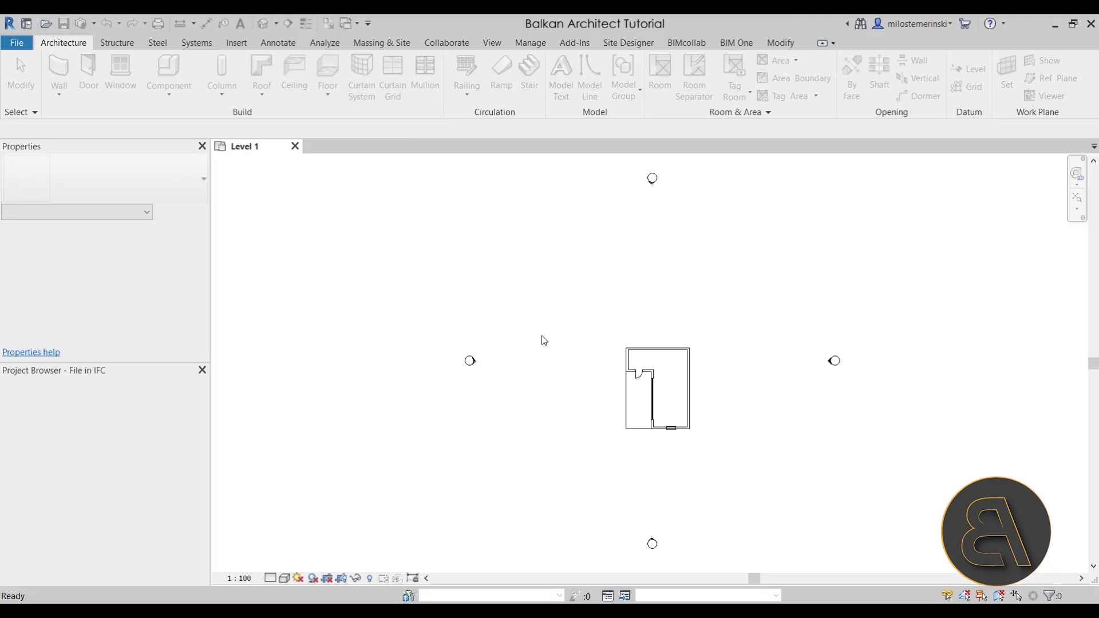
Step: Examine the imported walls, door and glazed curtain wall in the Level 1 floor plan
scroll(640, 400, up, 4)
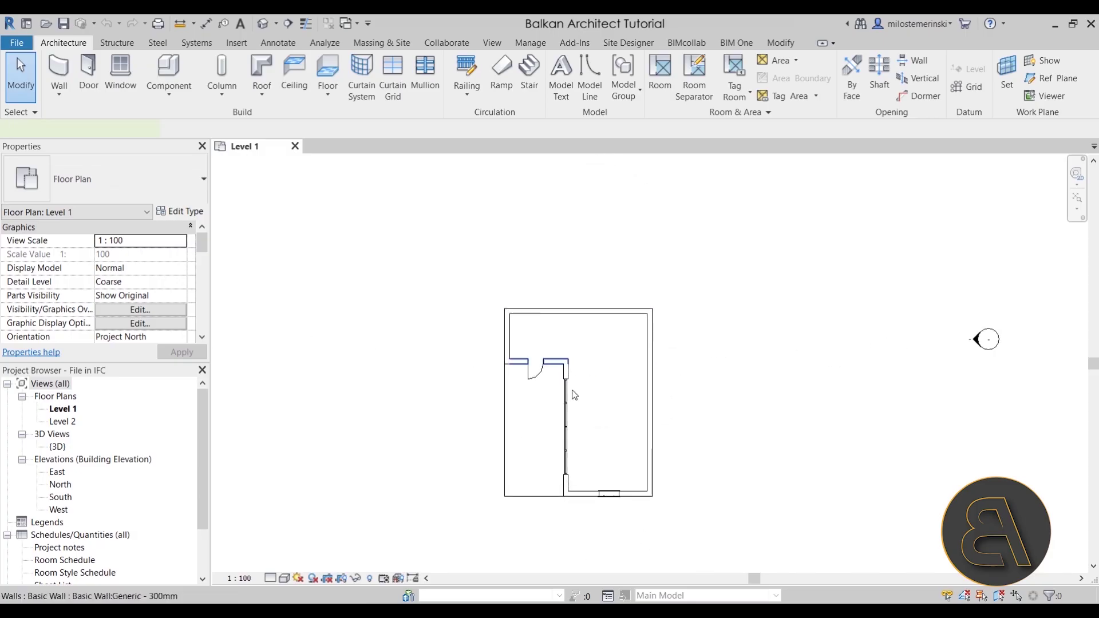
click(568, 410)
click(566, 410)
click(595, 412)
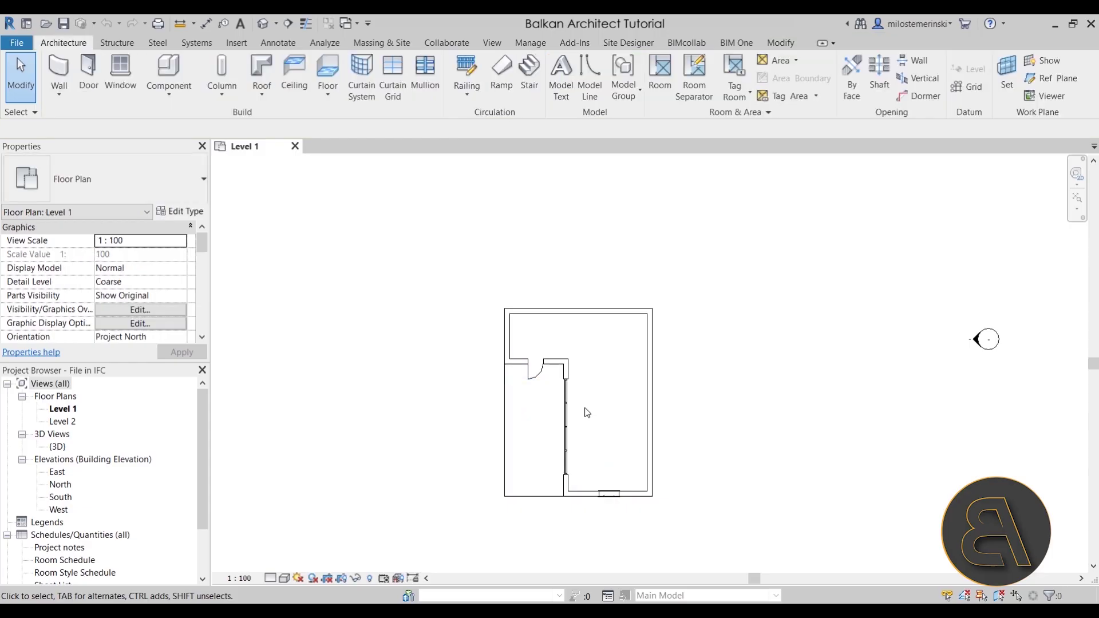
scroll(585, 411, up, 3)
click(568, 404)
scroll(573, 389, up, 2)
click(573, 388)
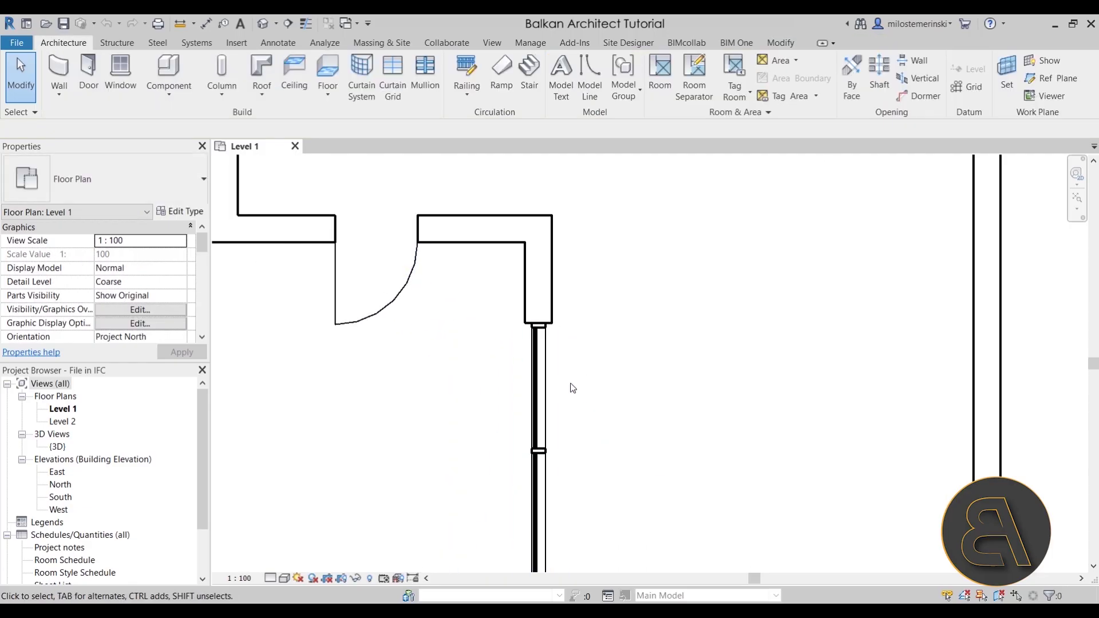
Step: Inspect the glazed curtain wall's instance properties in the Level 1 floor plan and clear the selection
click(542, 377)
scroll(613, 421, down, 4)
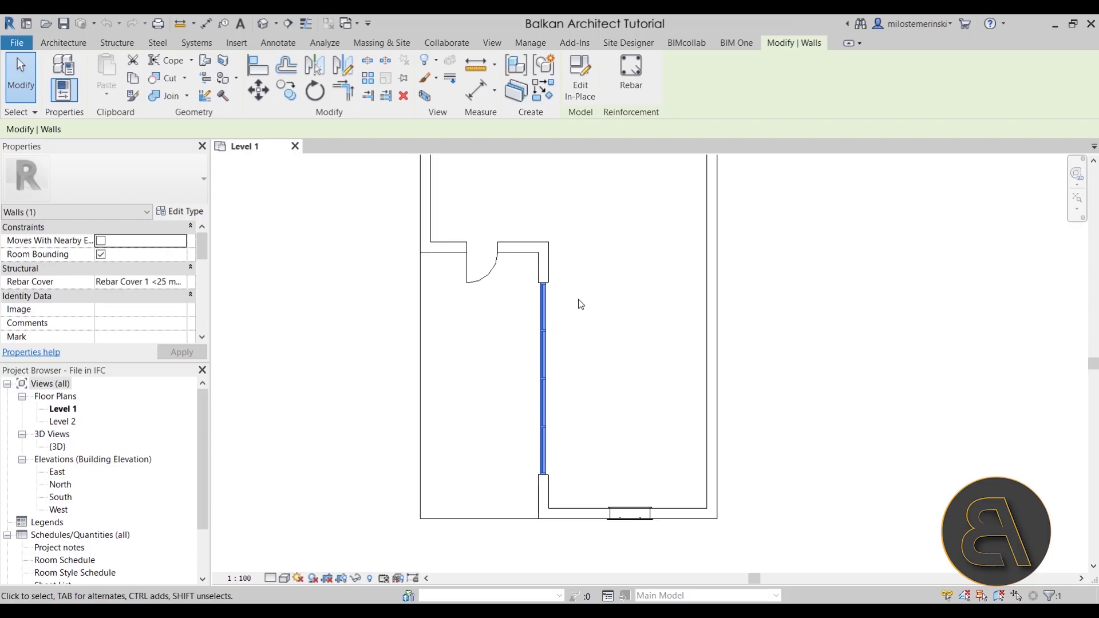
scroll(125, 273, down, 3)
scroll(130, 292, up, 3)
click(585, 342)
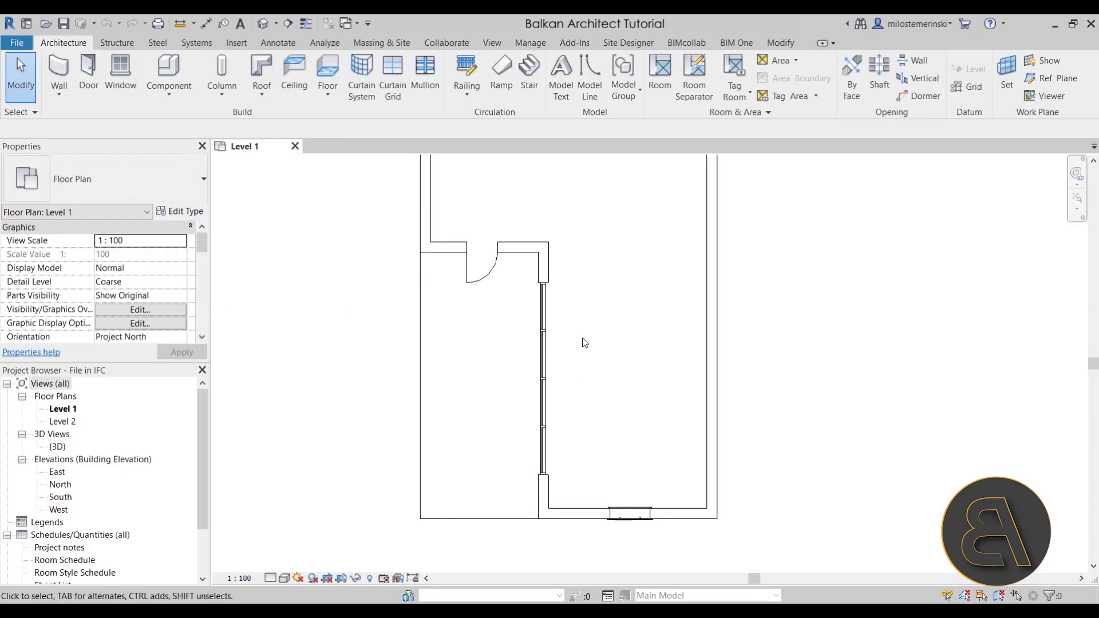
Step: Open the default 3D view and view the imported house from its front-left corner
click(263, 23)
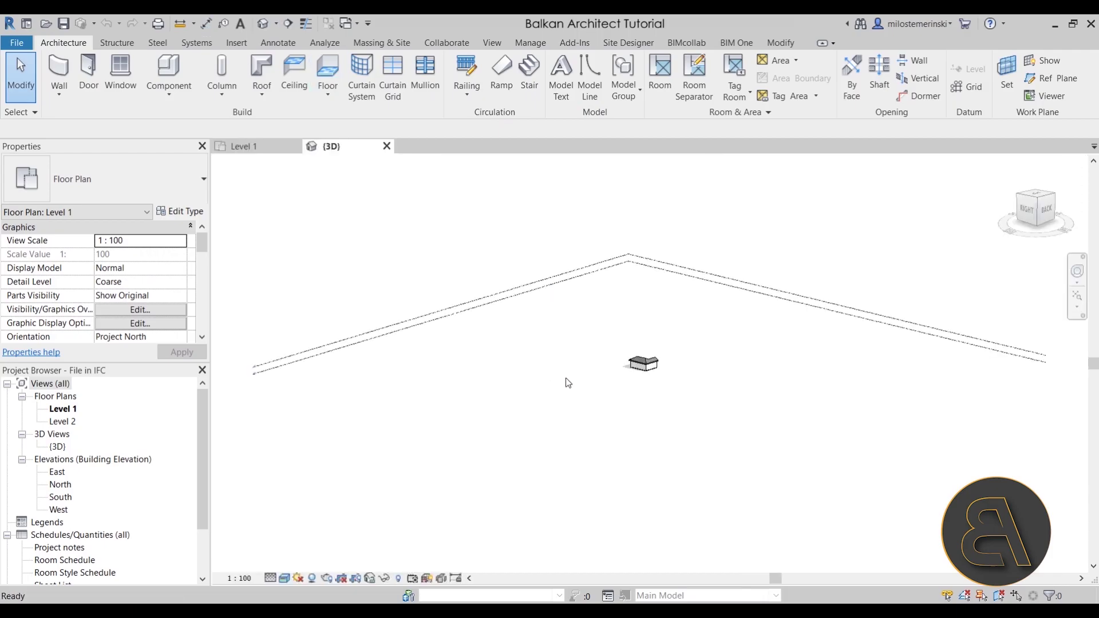
shift+drag(628, 399, 939, 422)
scroll(675, 367, up, 3)
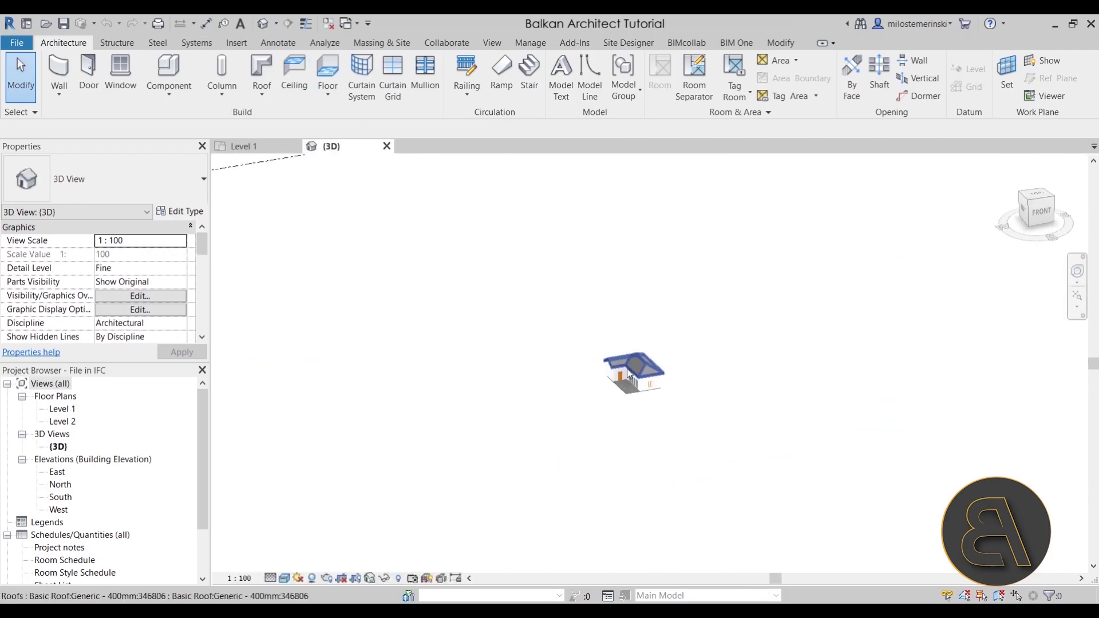
scroll(626, 369, up, 5)
shift+middle_drag(591, 511, 471, 497)
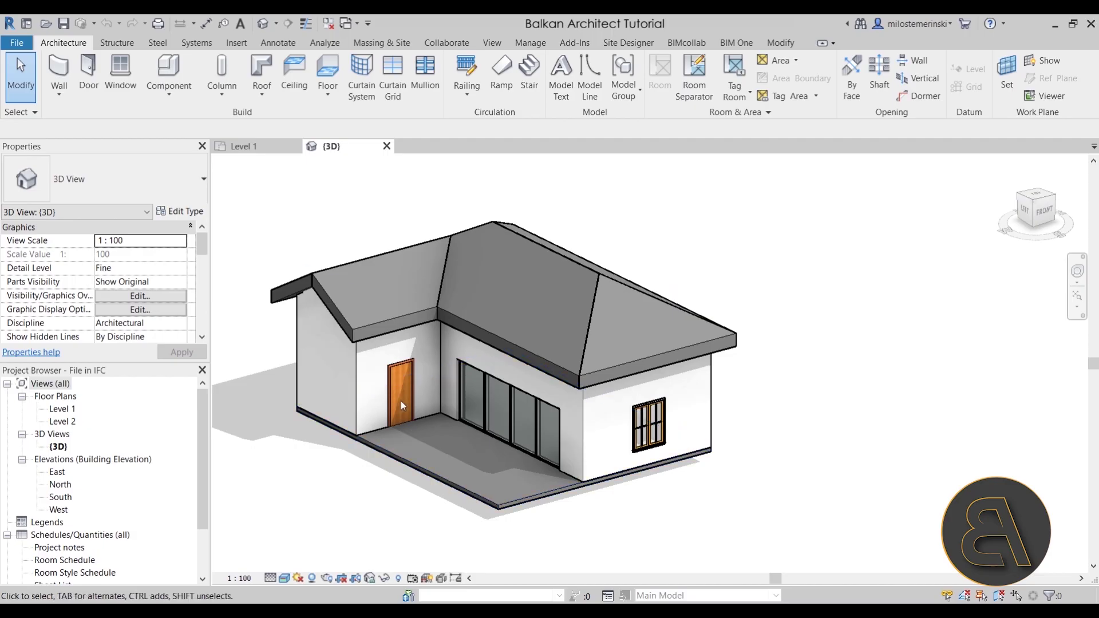
Step: Review the instance properties of the imported entrance door
click(397, 415)
scroll(171, 309, down, 5)
scroll(171, 309, up, 4)
scroll(170, 309, down, 5)
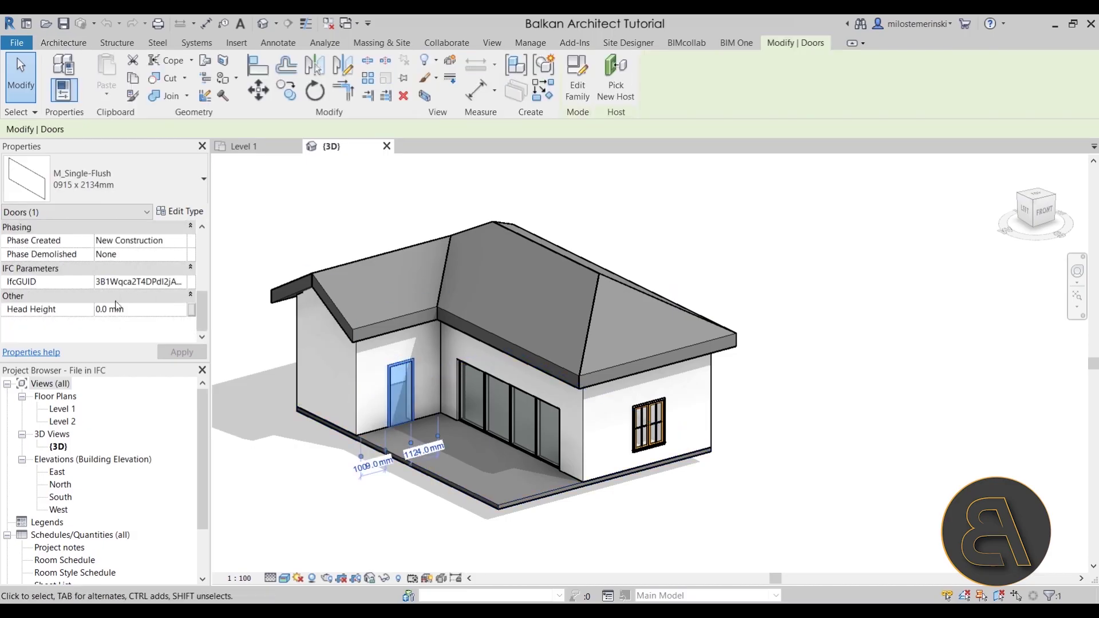
scroll(117, 302, up, 4)
scroll(112, 265, down, 5)
Step: Review the instance and type properties of the imported storefront curtain wall without changing them
click(528, 448)
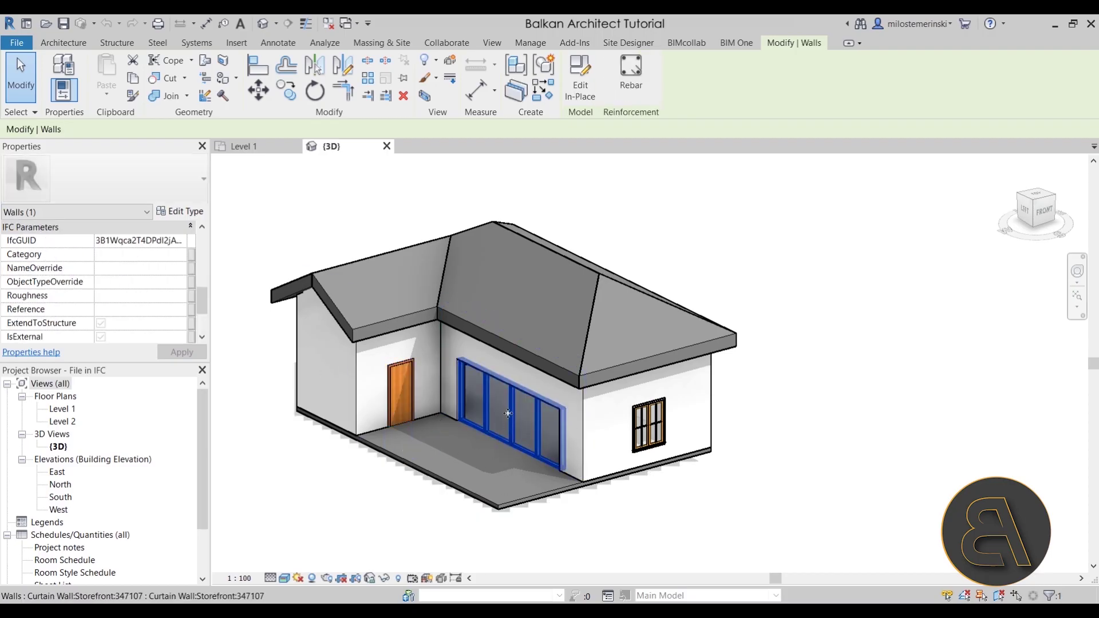
scroll(136, 280, down, 1)
scroll(144, 283, up, 5)
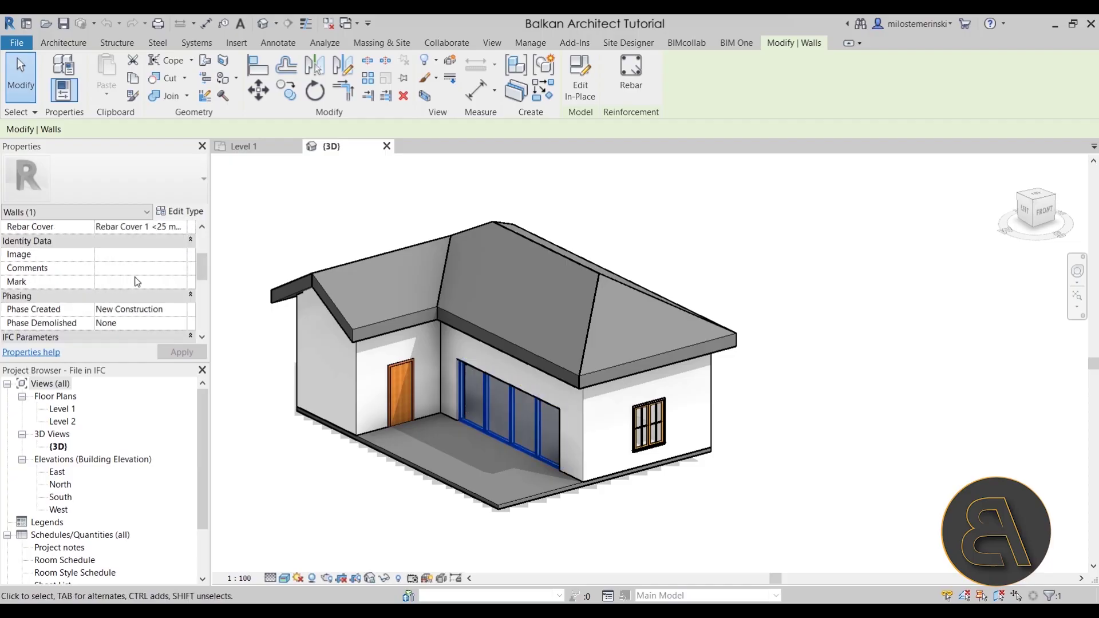
scroll(149, 287, down, 3)
scroll(180, 246, up, 3)
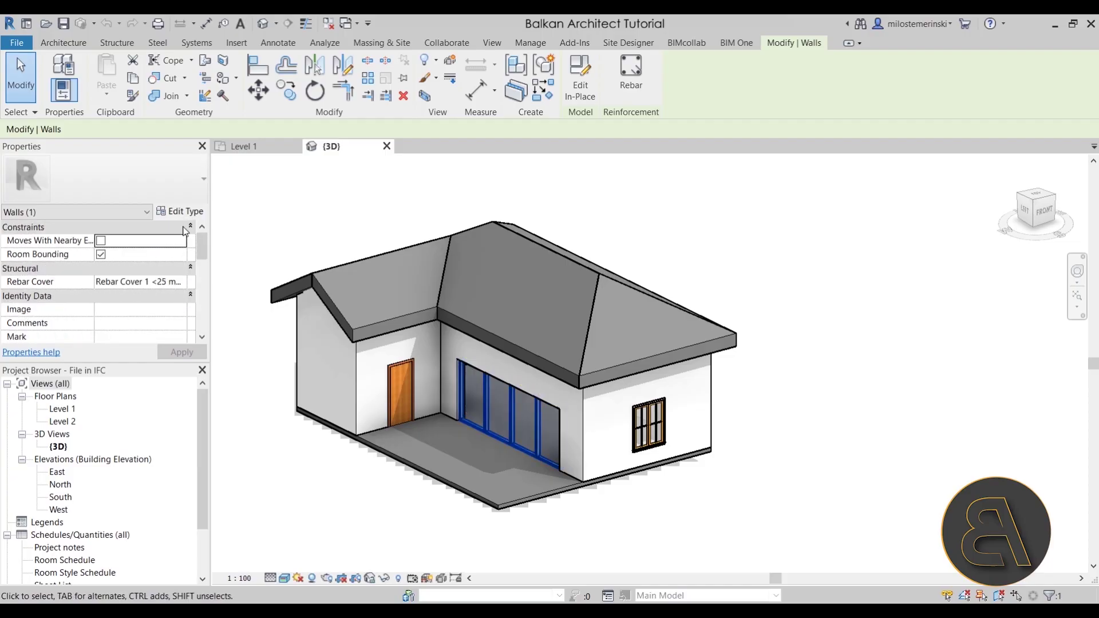
click(180, 211)
scroll(339, 311, down, 3)
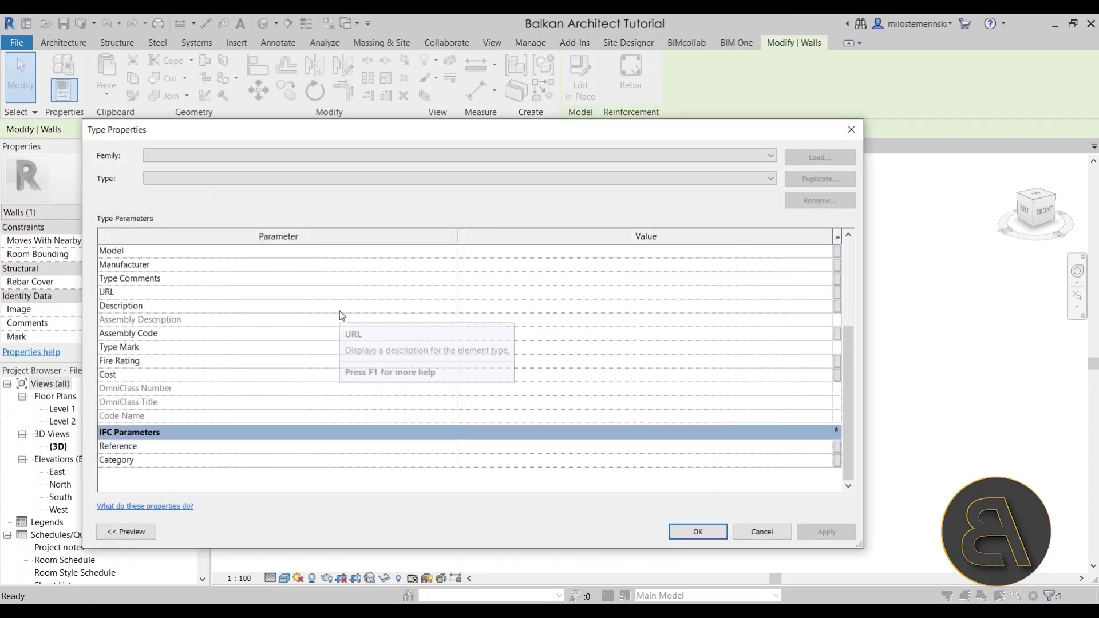
scroll(340, 318, up, 4)
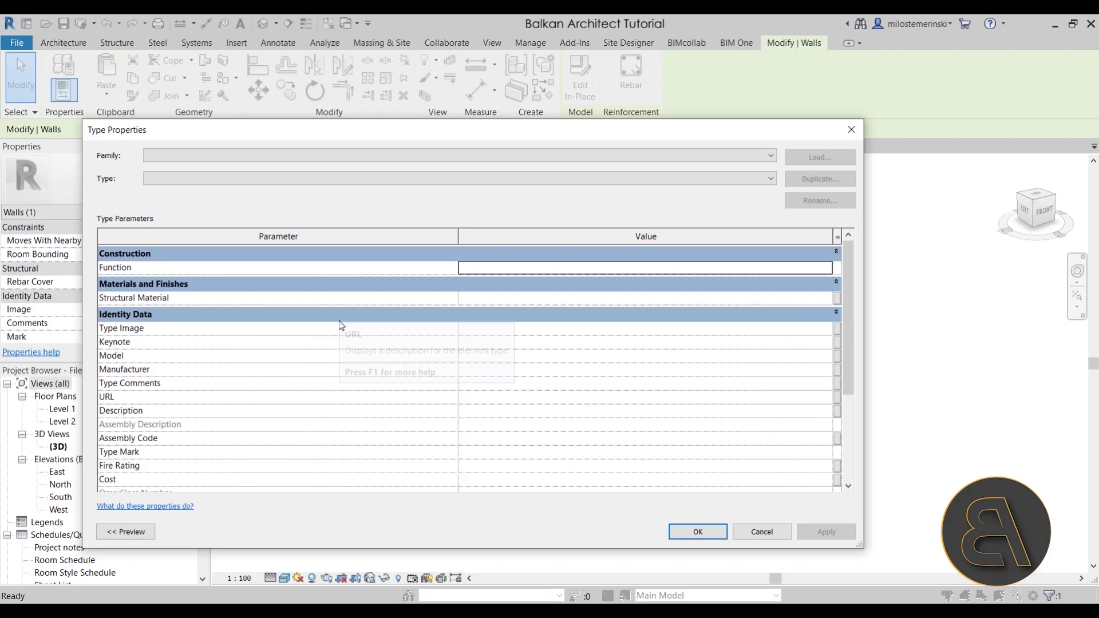
click(783, 535)
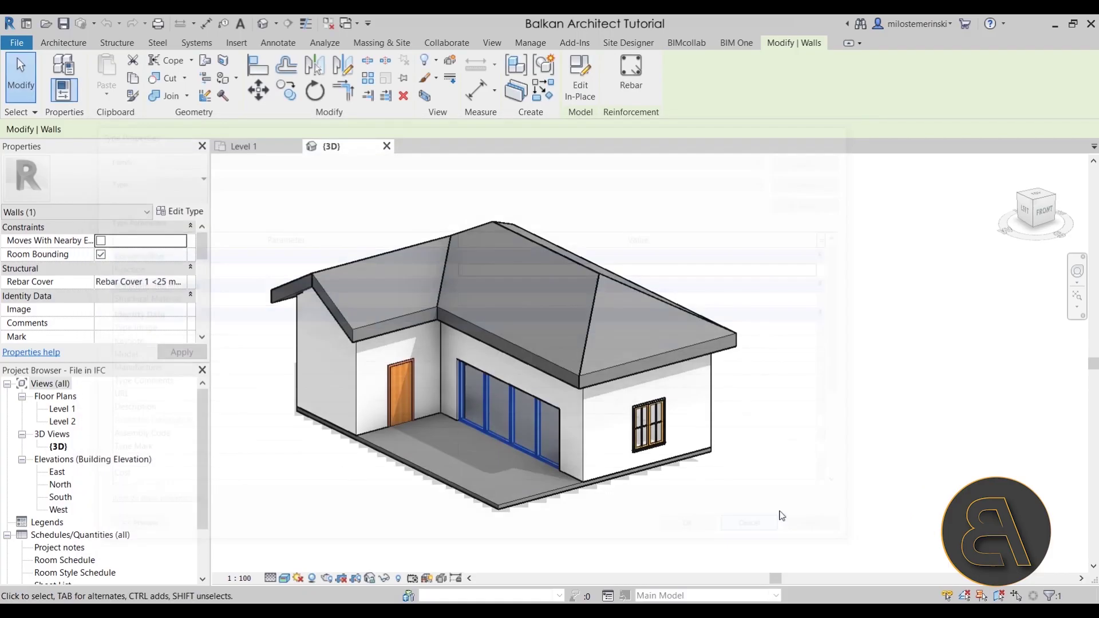
Step: Review the constraints and IFC parameters of the wall around the curtain wall, and select the adjacent casement window
click(565, 469)
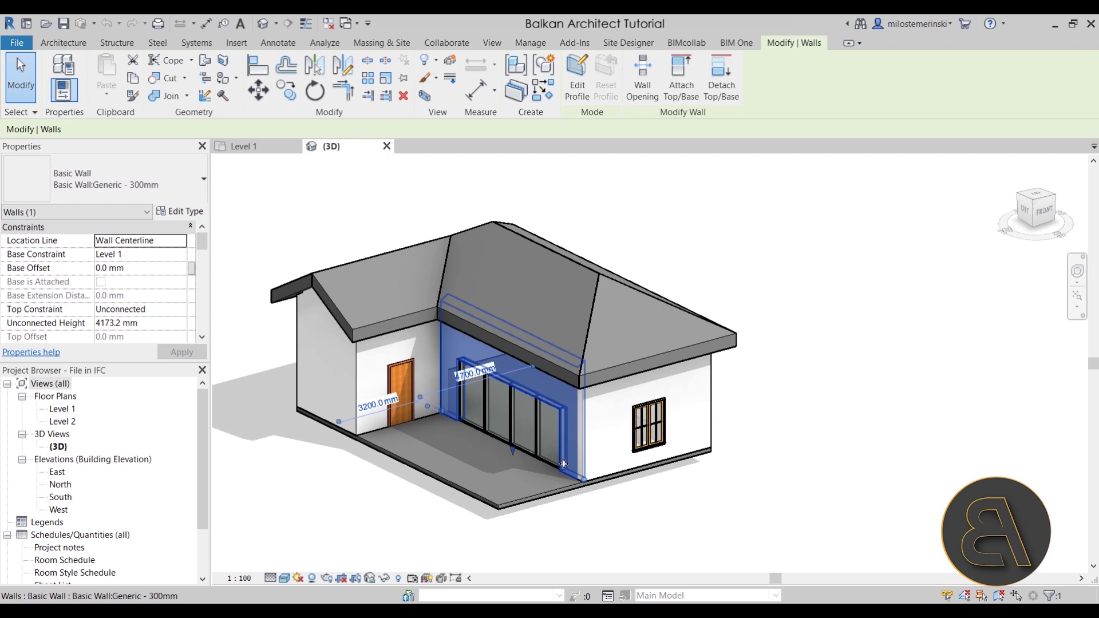
scroll(153, 282, down, 2)
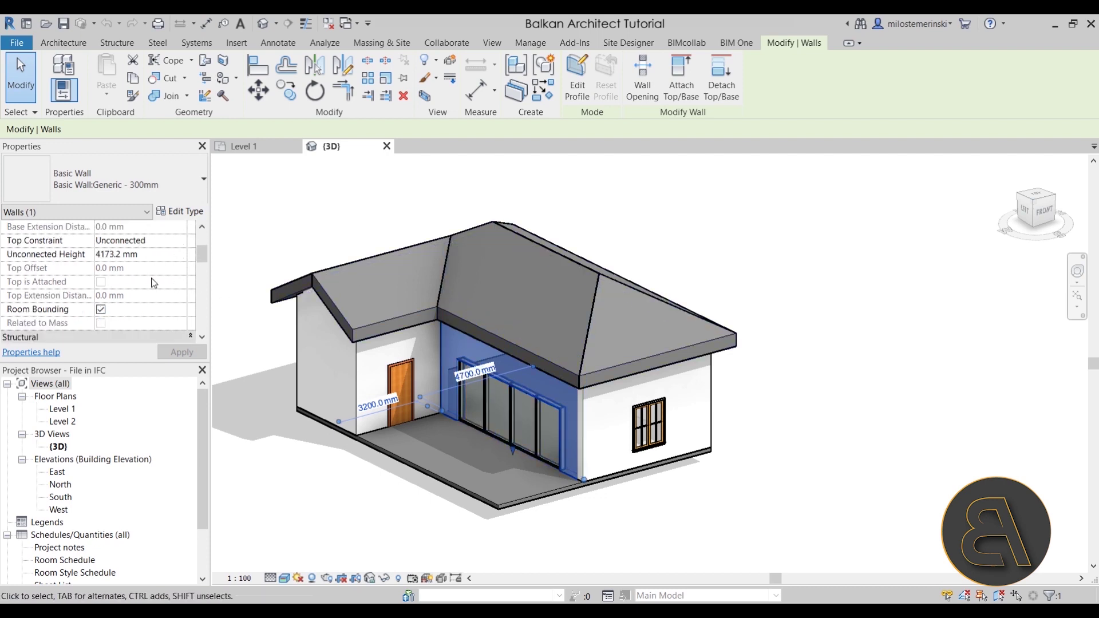
scroll(154, 282, down, 8)
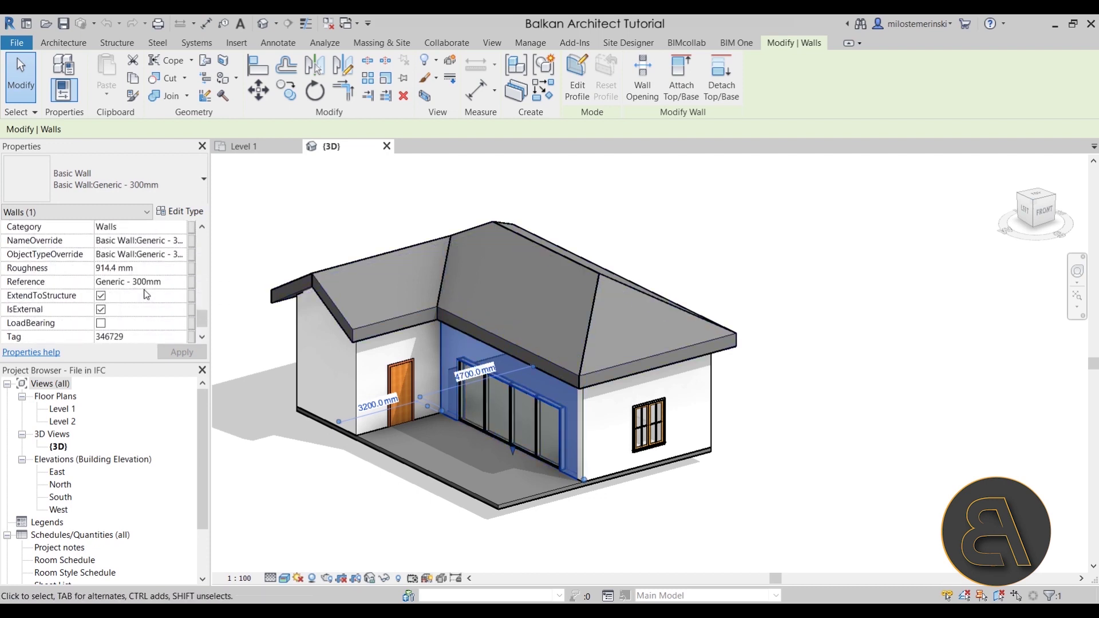
scroll(147, 295, up, 2)
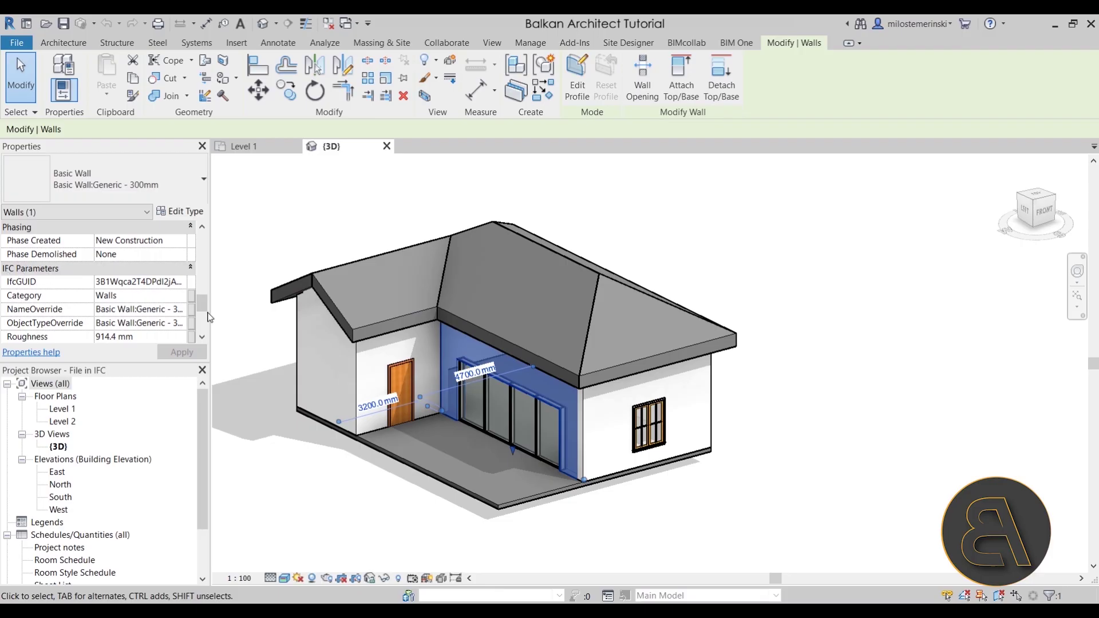
drag(202, 306, 204, 324)
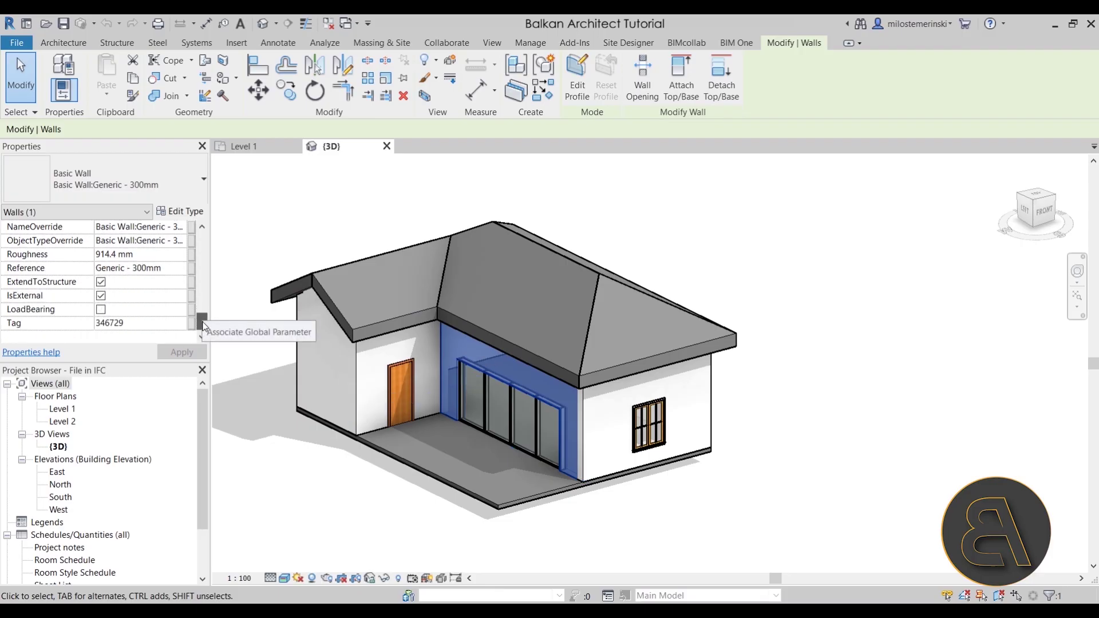
scroll(203, 324, up, 10)
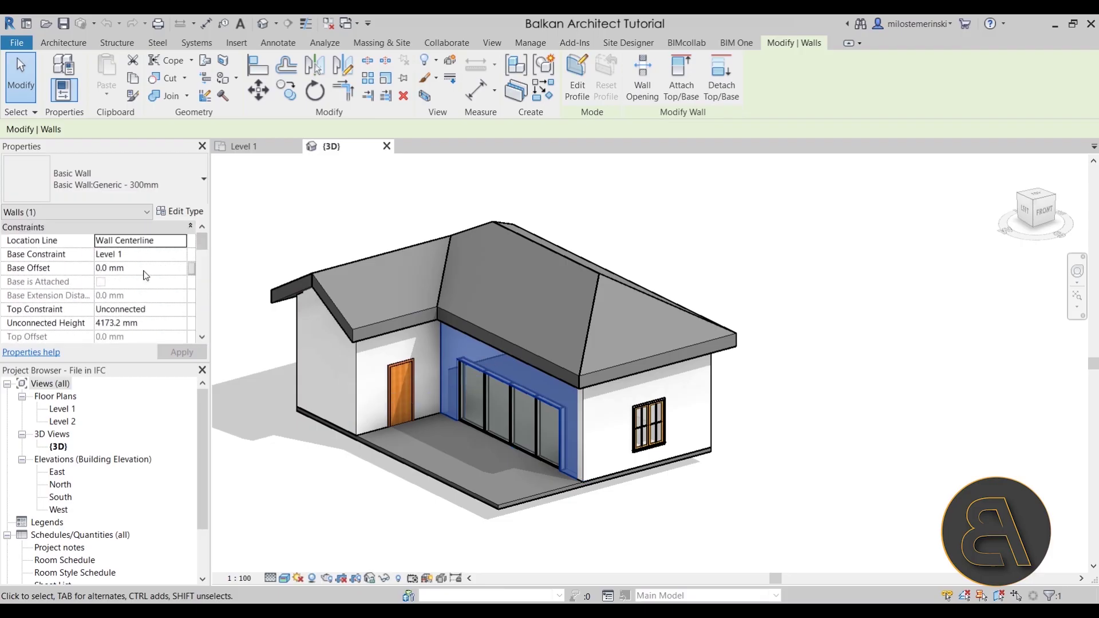
scroll(145, 275, down, 1)
click(650, 441)
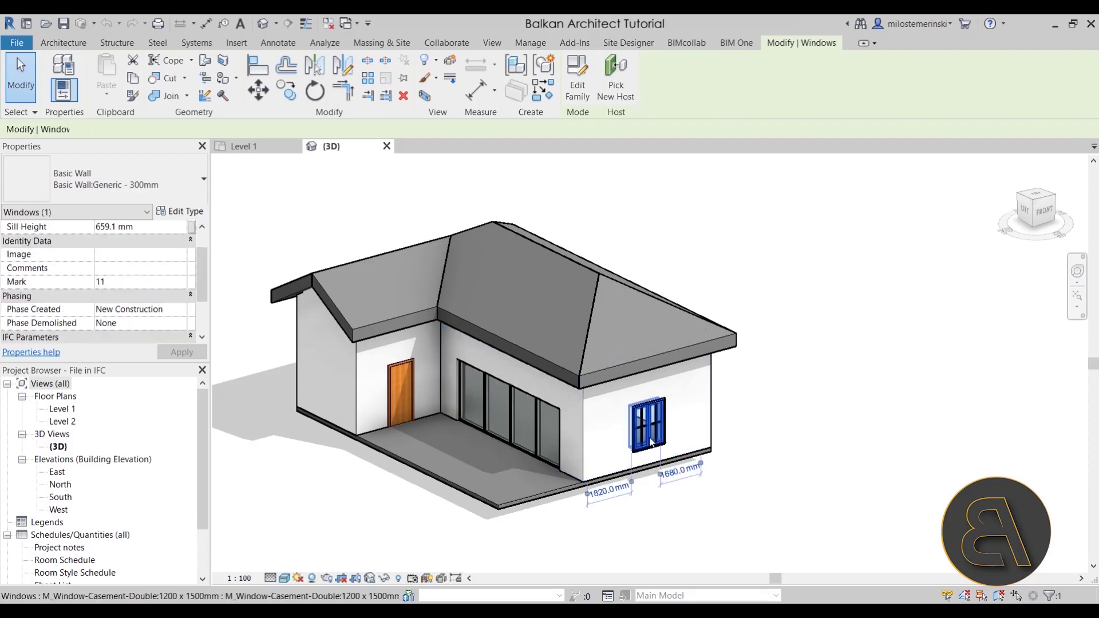
scroll(550, 435, down, 2)
Step: Place a 1200 x 1500mm M_Window-Casement-Double window in the gable wall beside the entrance door
click(579, 538)
shift+middle_drag(579, 538, 532, 498)
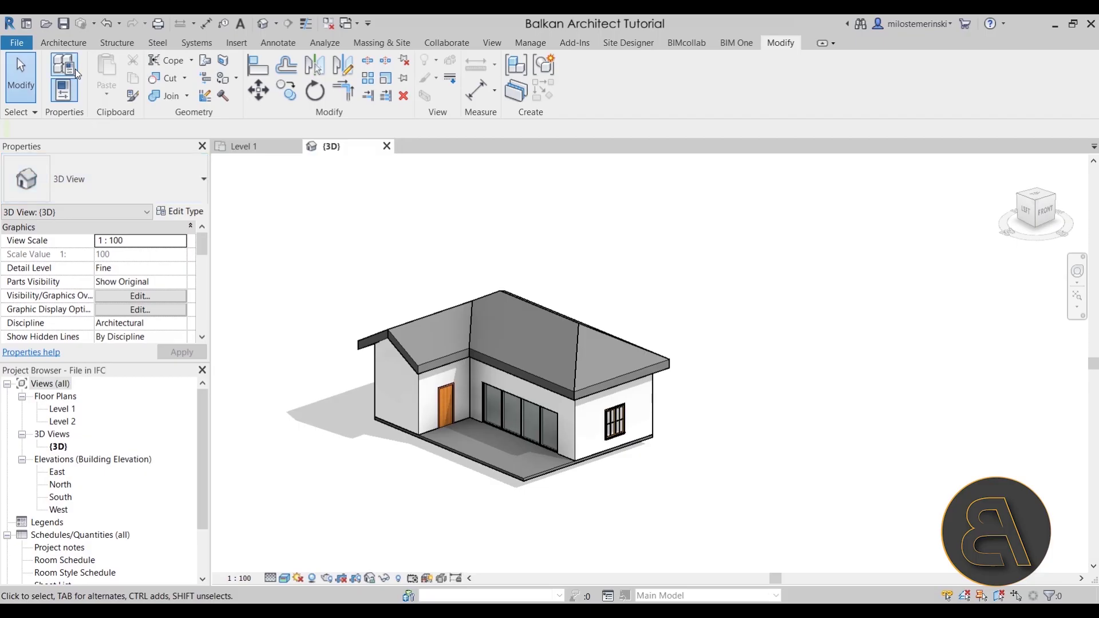
click(63, 43)
click(125, 85)
click(392, 392)
key(Escape)
key(Escape)
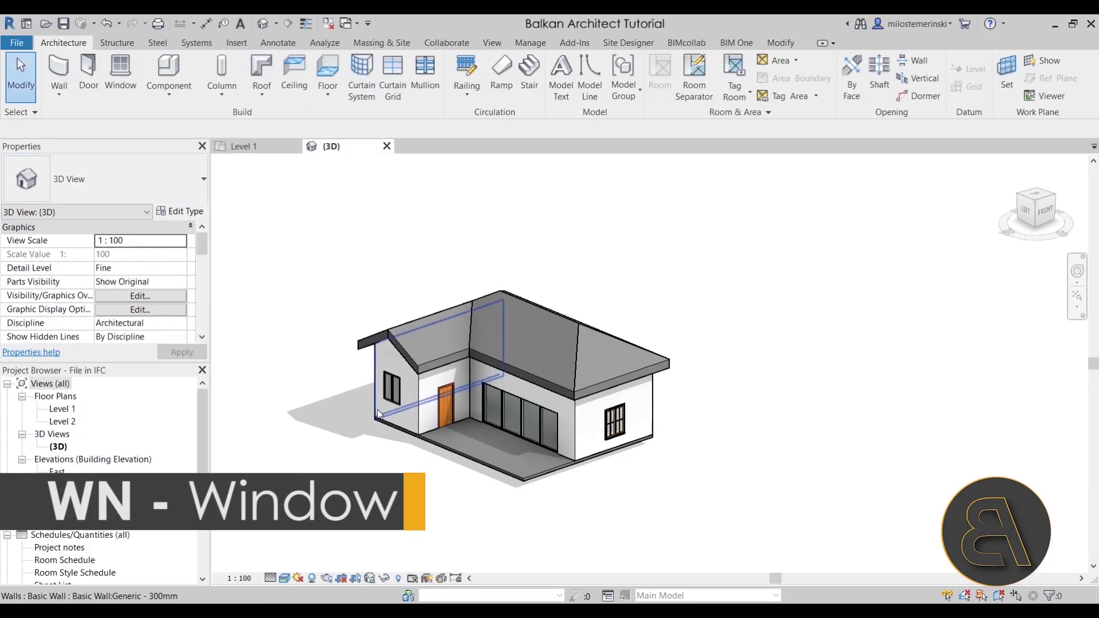
Step: Shift the new casement window within the gable wall and check it against the rest of the house
click(389, 400)
shift+middle_drag(389, 400, 439, 476)
key(Escape)
scroll(393, 383, up, 5)
scroll(393, 382, up, 4)
shift+middle_drag(527, 451, 436, 433)
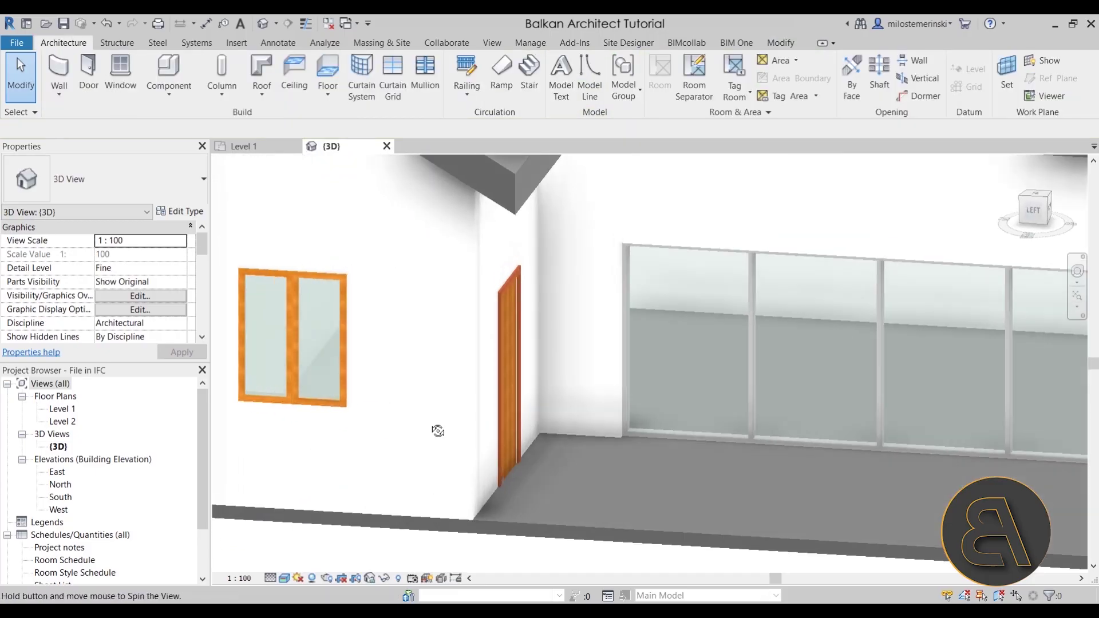
click(290, 375)
drag(289, 372, 321, 396)
scroll(321, 396, down, 5)
shift+middle_drag(320, 396, 415, 481)
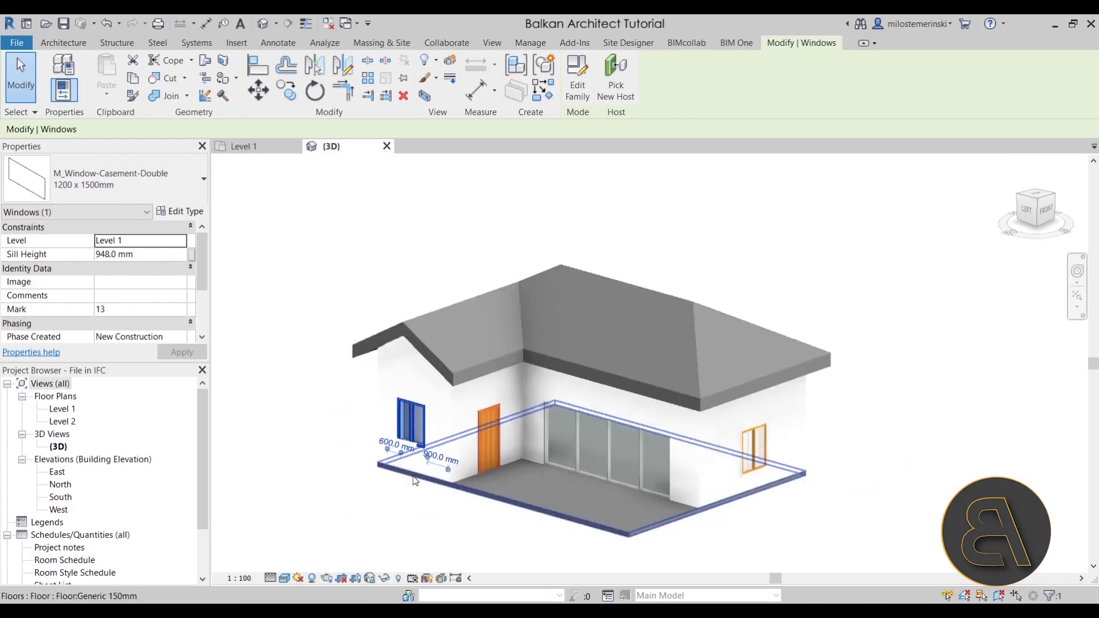
scroll(415, 481, down, 1)
click(455, 511)
shift+middle_drag(454, 510, 534, 537)
mouse_move(518, 497)
shift+middle_down()
mouse_move(557, 532)
mouse_move(513, 490)
shift+middle_up()
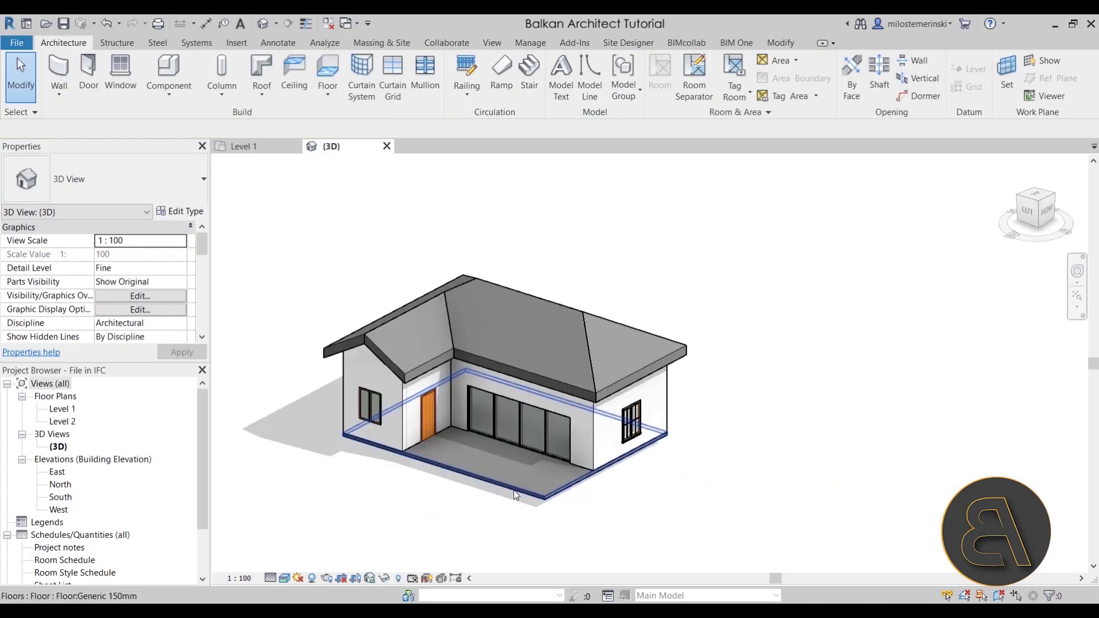
Step: Open the imported roof for in-place editing and select its individual blend segments to see how it is built
click(544, 385)
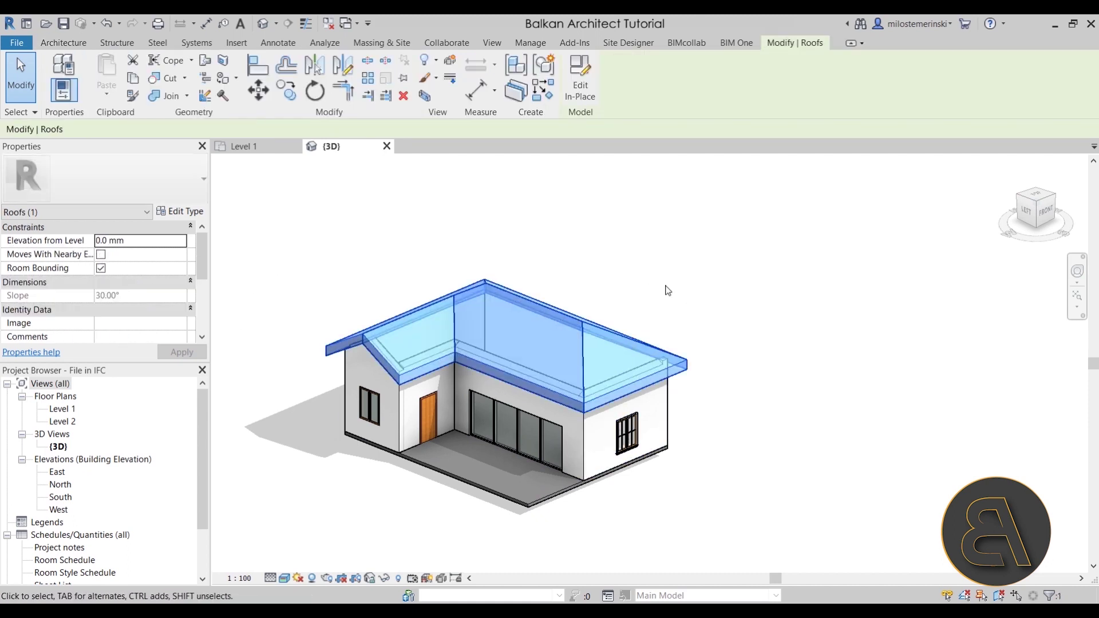
shift+middle_drag(698, 432, 691, 401)
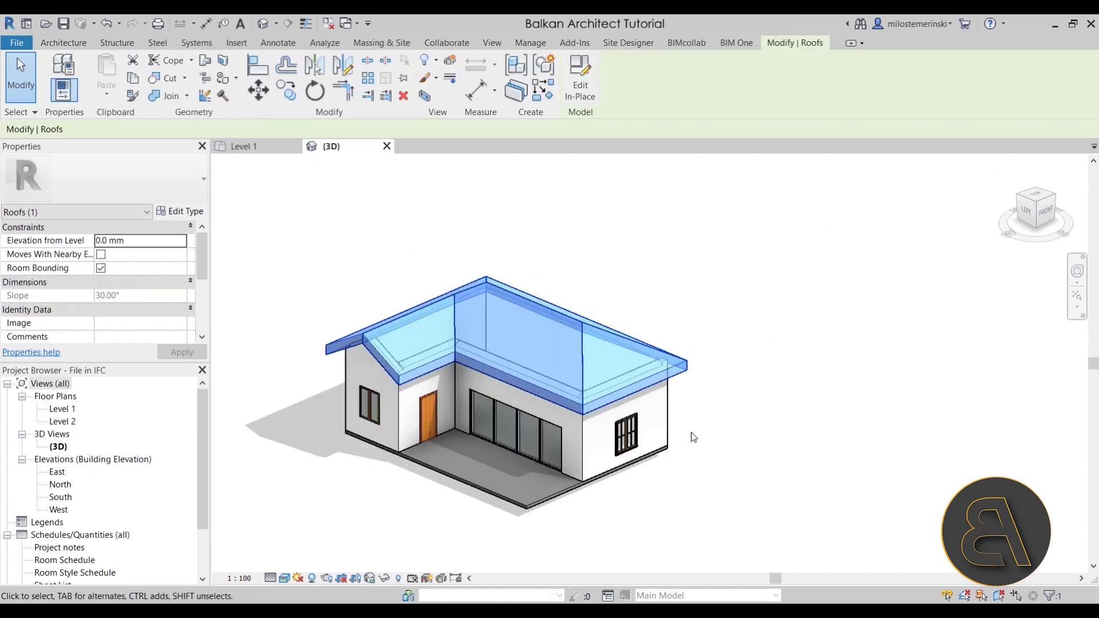
click(580, 96)
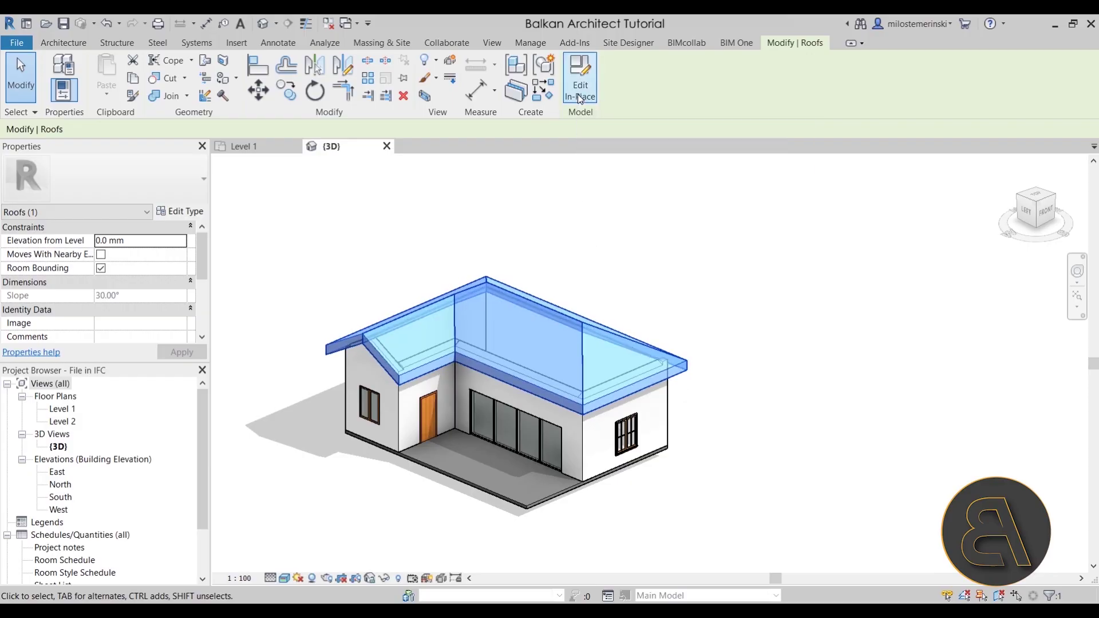
click(585, 349)
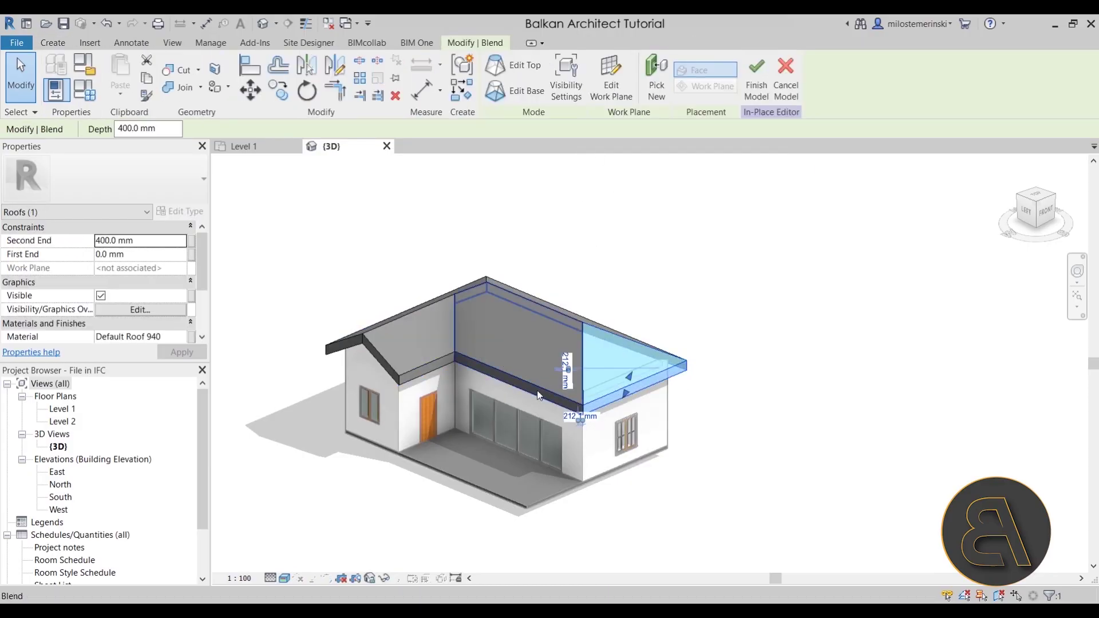
click(403, 379)
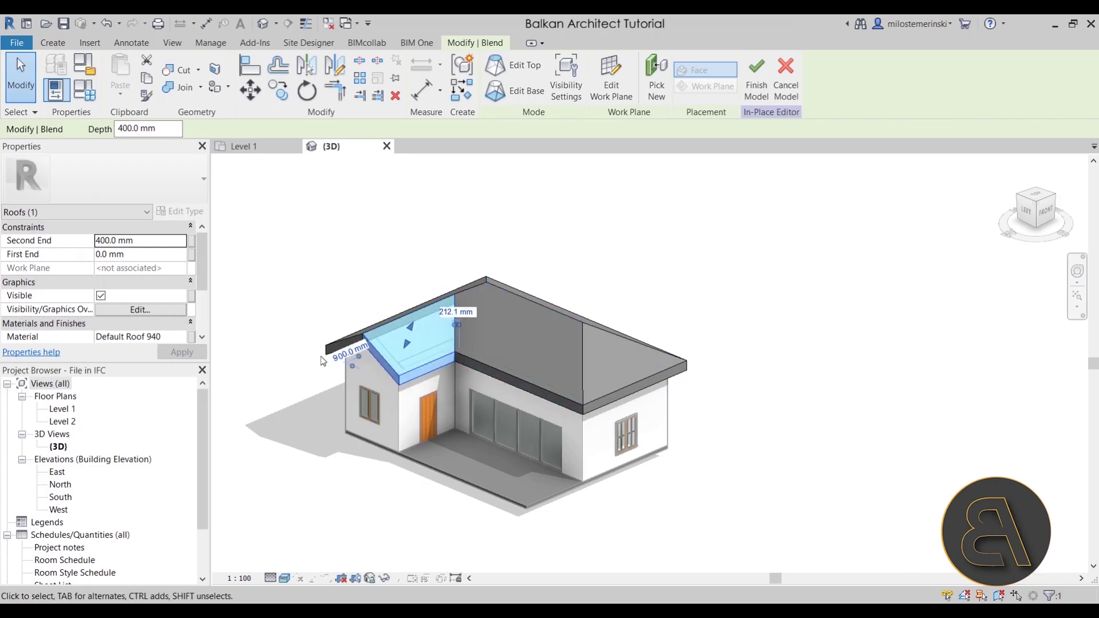
click(346, 354)
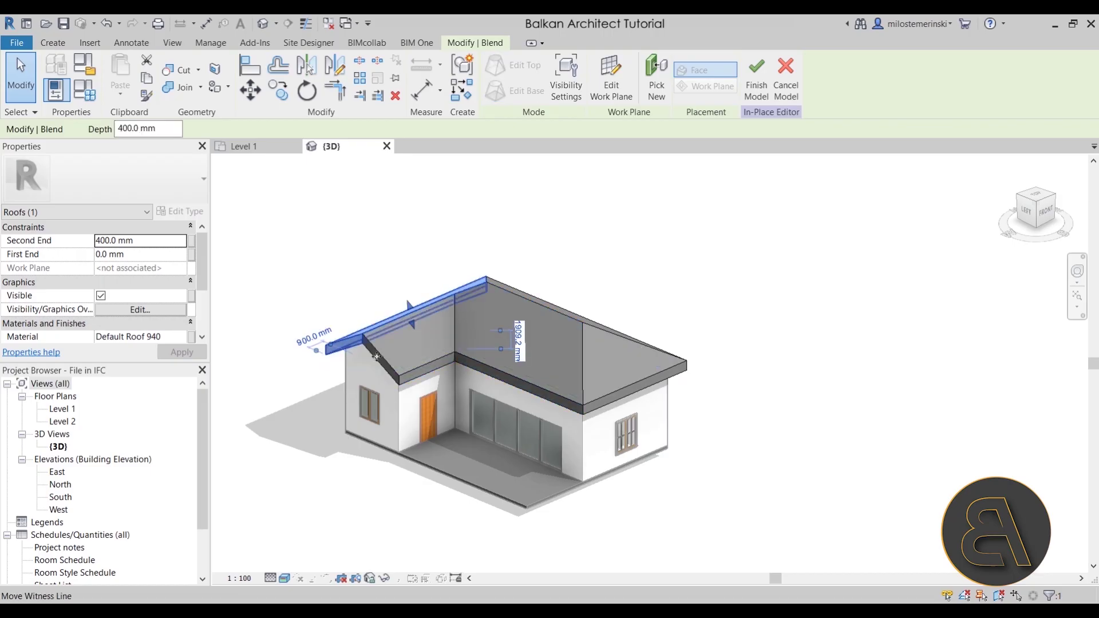
click(344, 352)
shift+middle_drag(345, 352, 473, 324)
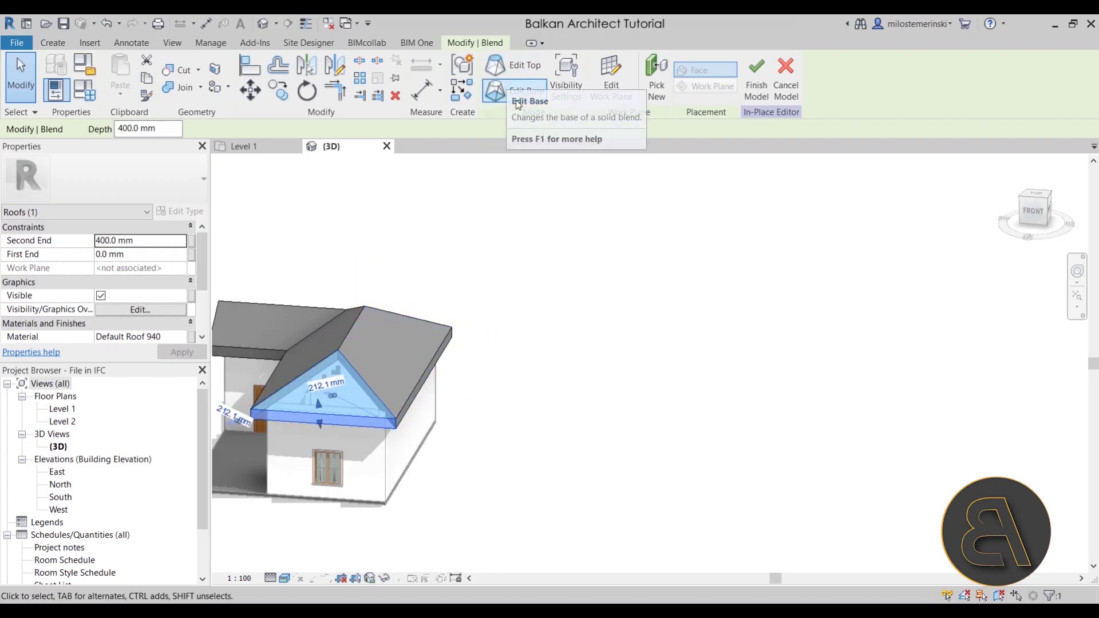
Step: Try stretching the roof's hip-end blend, and quit the in-place editor discarding the changes
shift+middle_drag(502, 404, 481, 384)
click(606, 380)
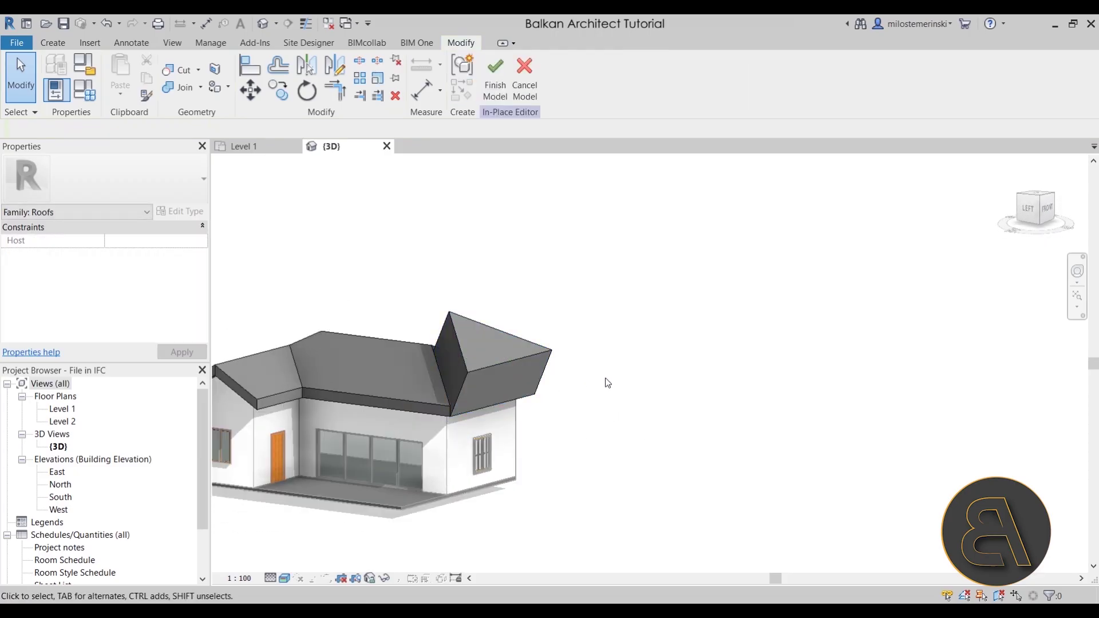
shift+middle_drag(579, 380, 515, 372)
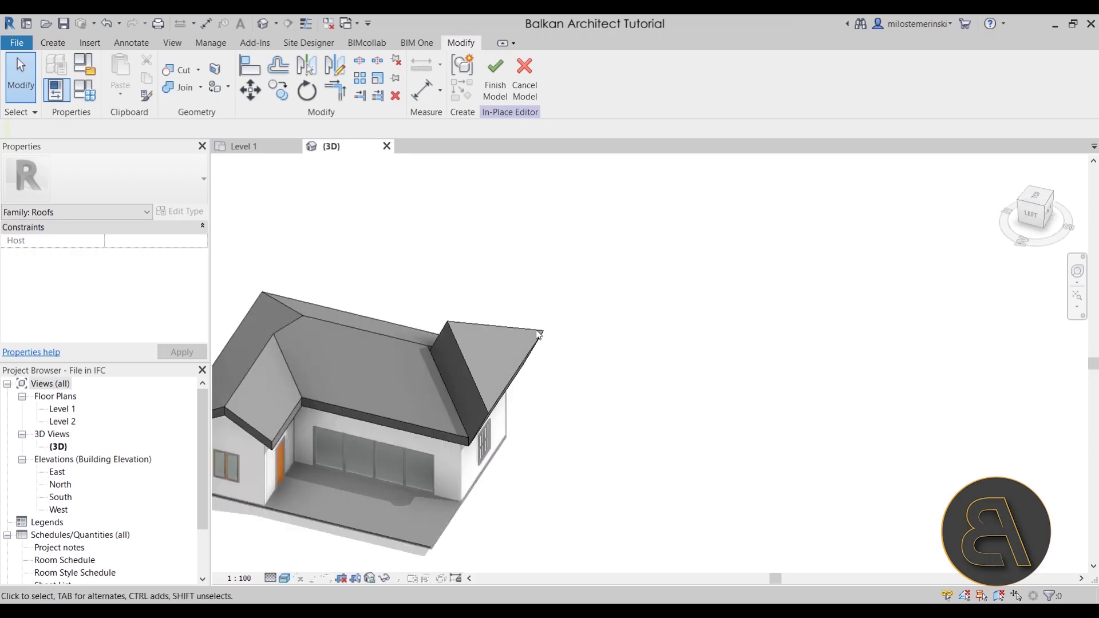
click(537, 78)
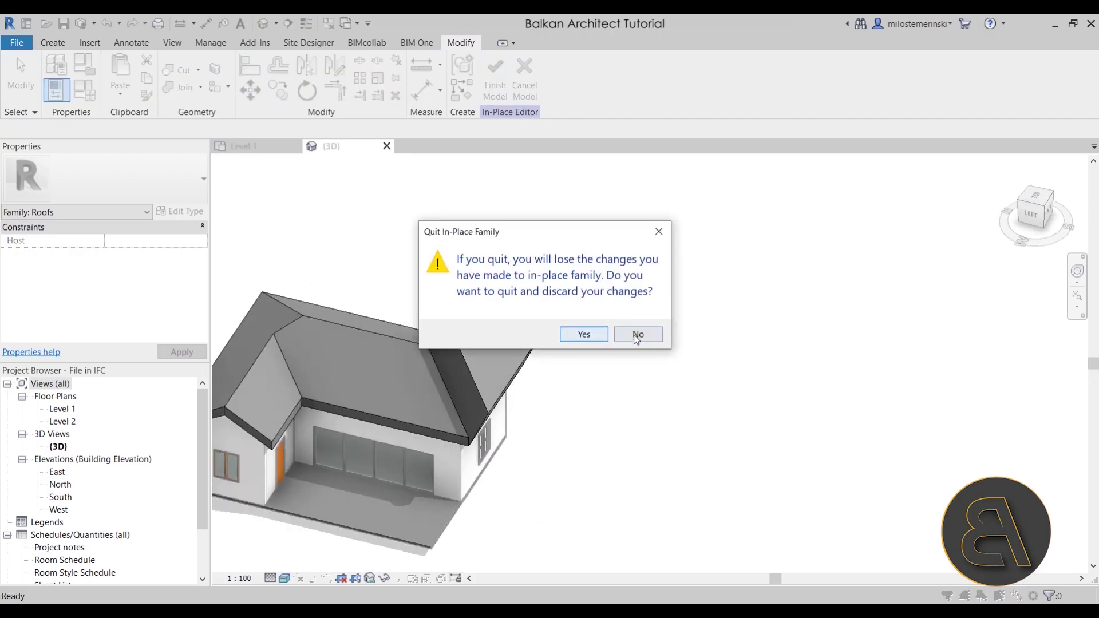
click(635, 335)
click(524, 74)
click(590, 333)
Step: Examine the imported roof and the gable wall of the house in the 3D view
middle_drag(611, 385, 775, 415)
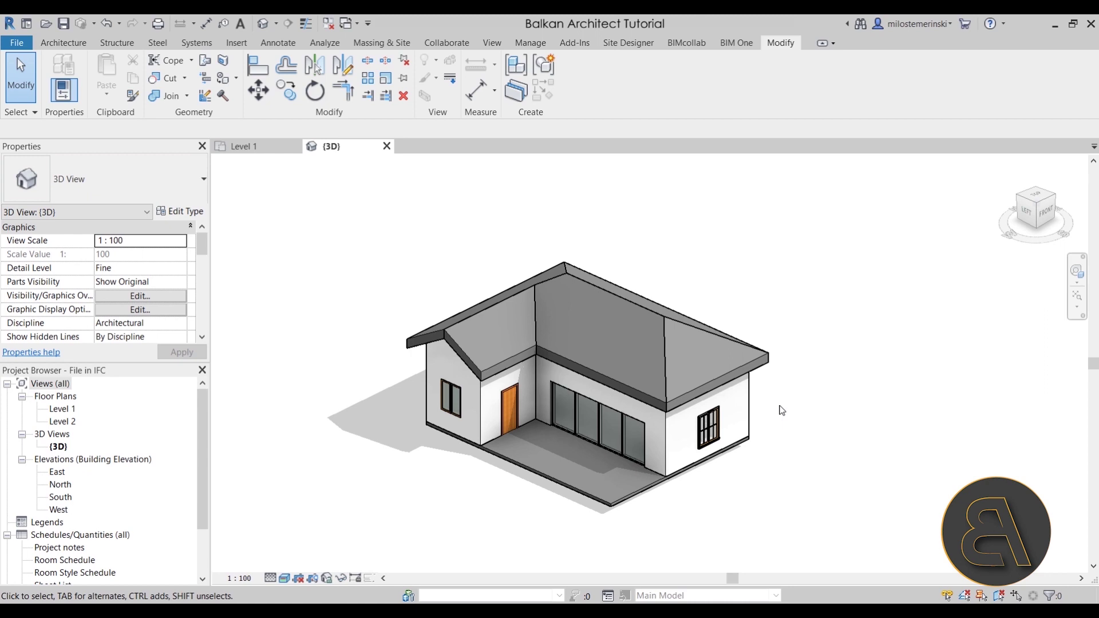
middle_drag(759, 399, 711, 362)
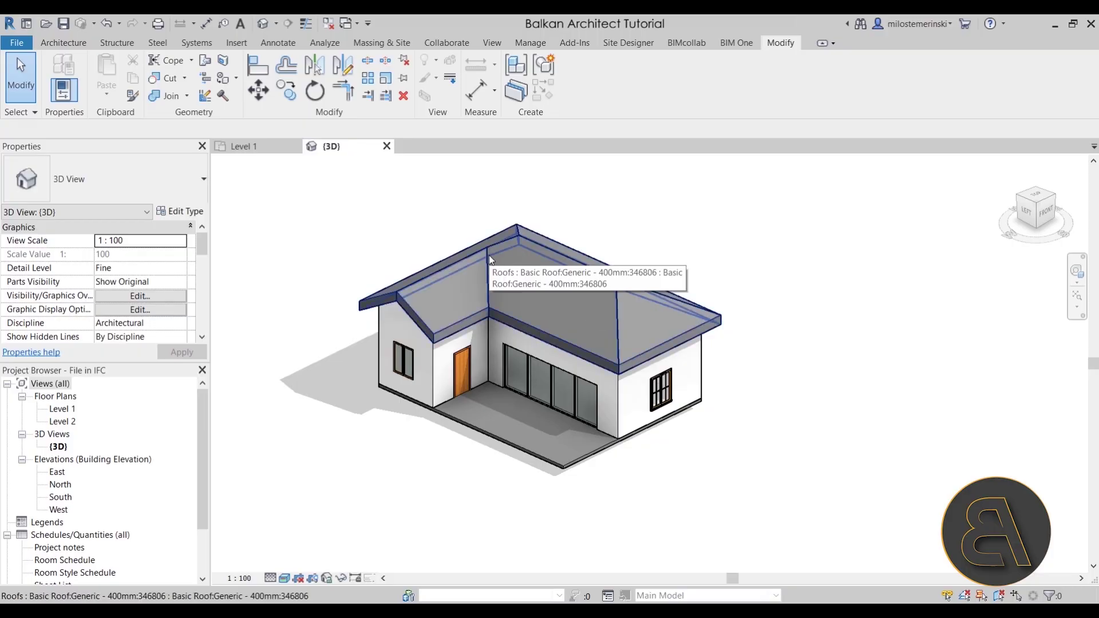
click(379, 354)
click(366, 444)
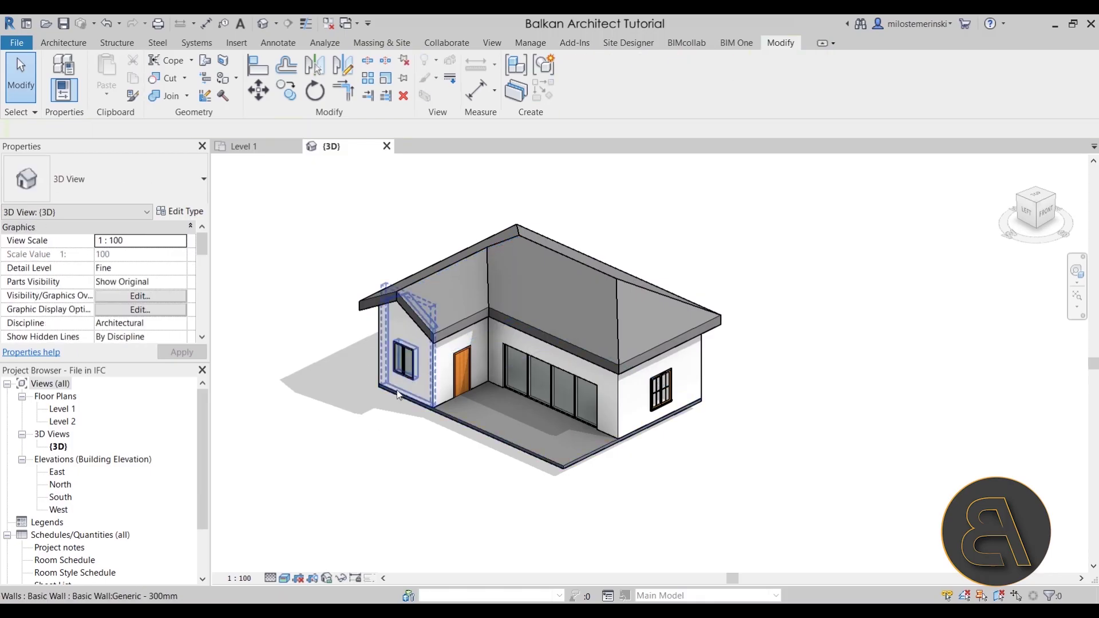